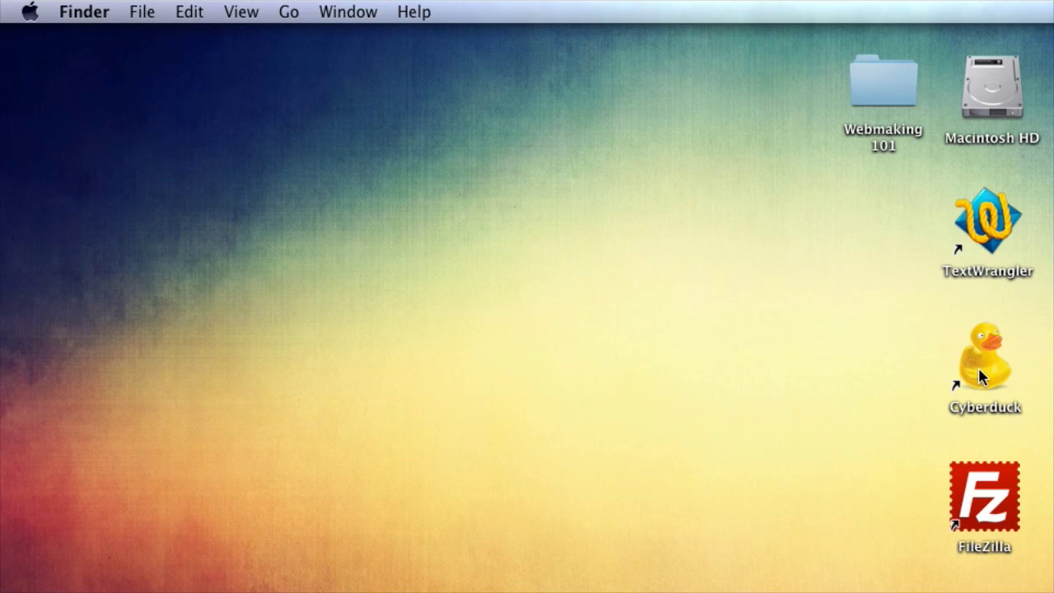
Launch Cyberduck and delete the first four saved bookmarks
{"action": "double_click", "coordinate": [980, 377]}
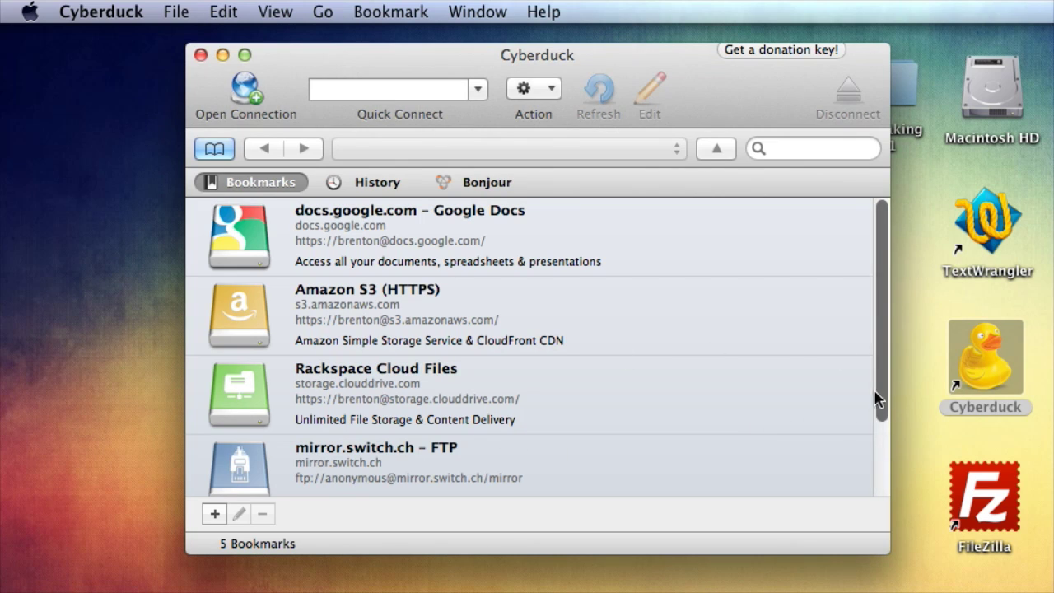
{"action": "left_click", "coordinate": [491, 485]}
{"action": "scroll", "coordinate": [492, 485], "scroll_direction": "up", "scroll_amount": 2}
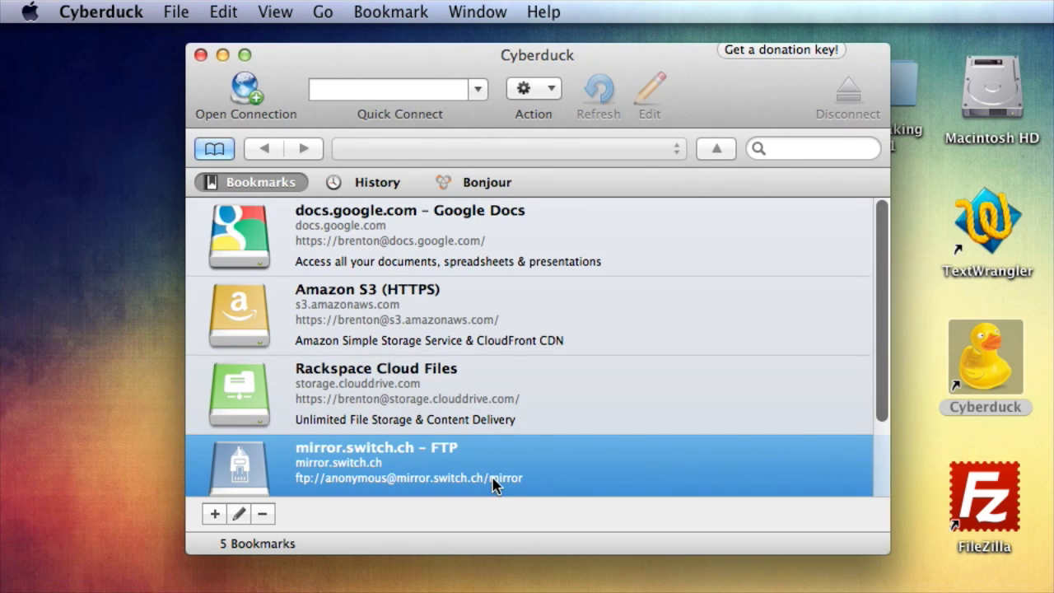
{"action": "left_click", "coordinate": [496, 237], "text": "shift"}
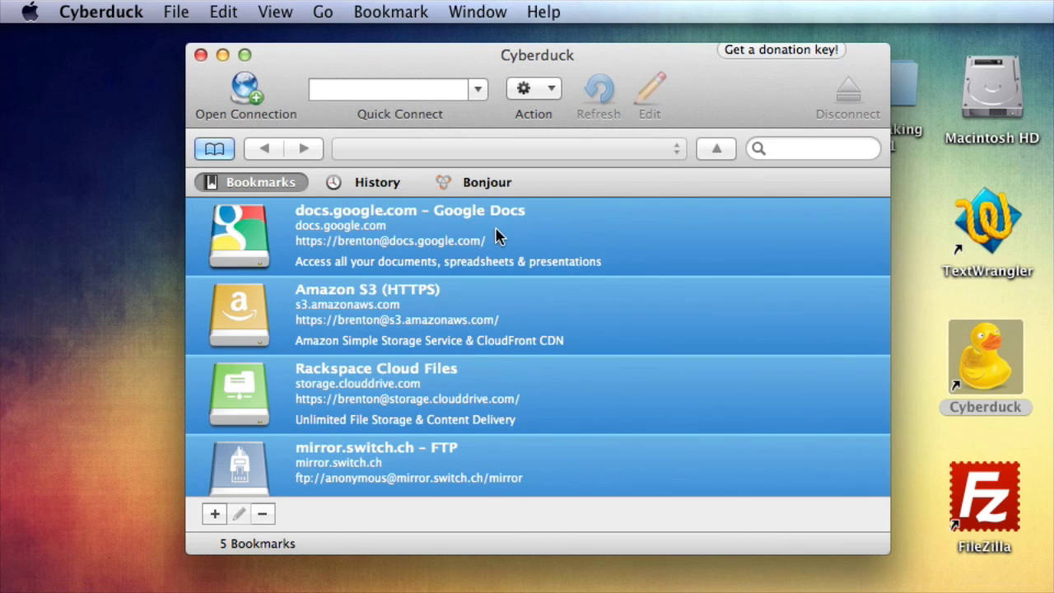
{"action": "right_click", "coordinate": [496, 237]}
{"action": "left_click", "coordinate": [547, 295]}
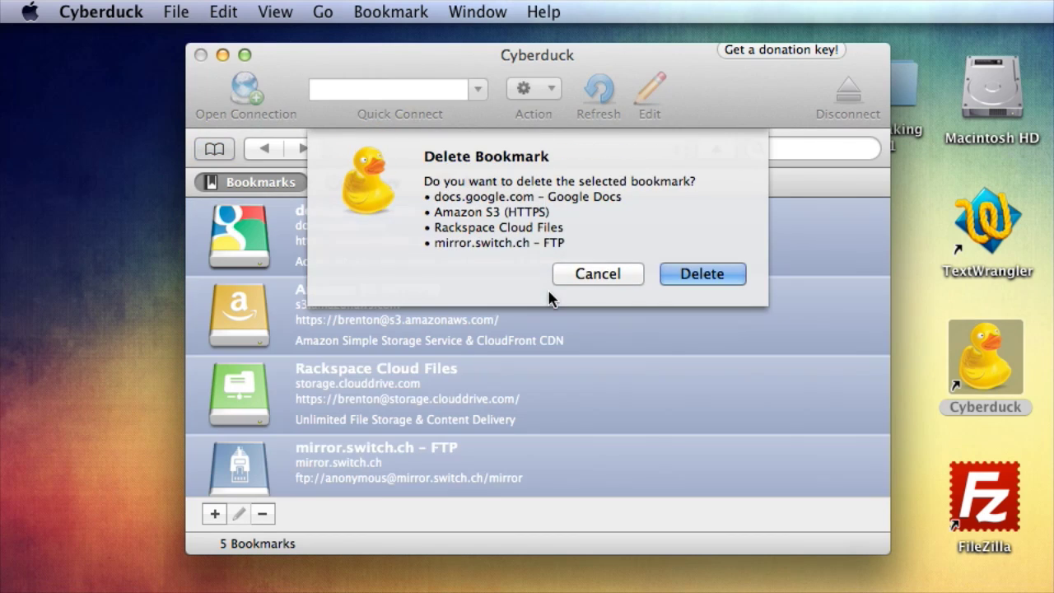
{"action": "left_click", "coordinate": [685, 275]}
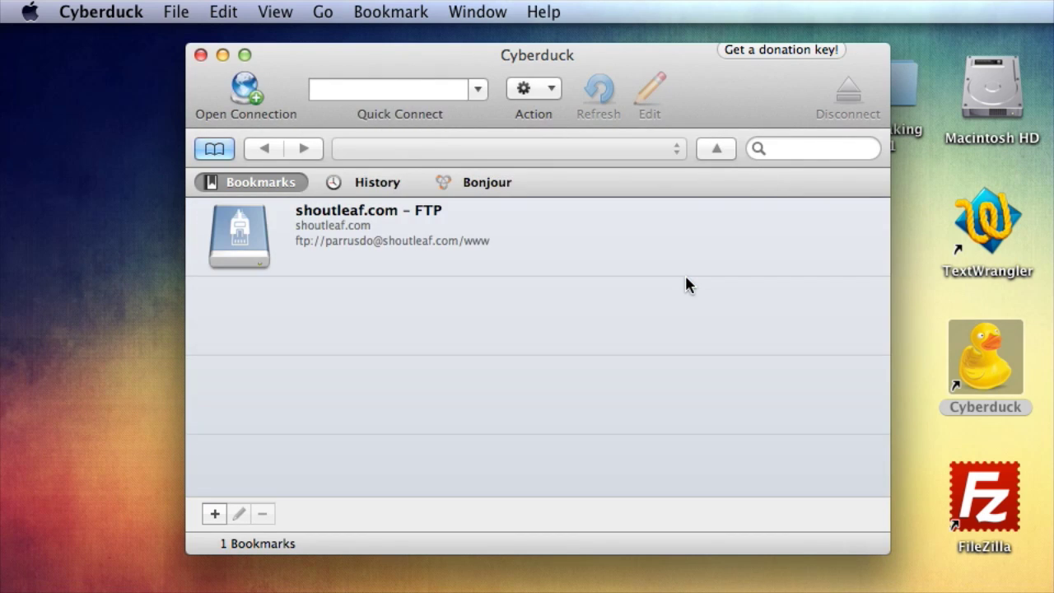
Delete the remaining shoutleaf.com bookmark, leaving the bookmark list empty
{"action": "right_click", "coordinate": [563, 246]}
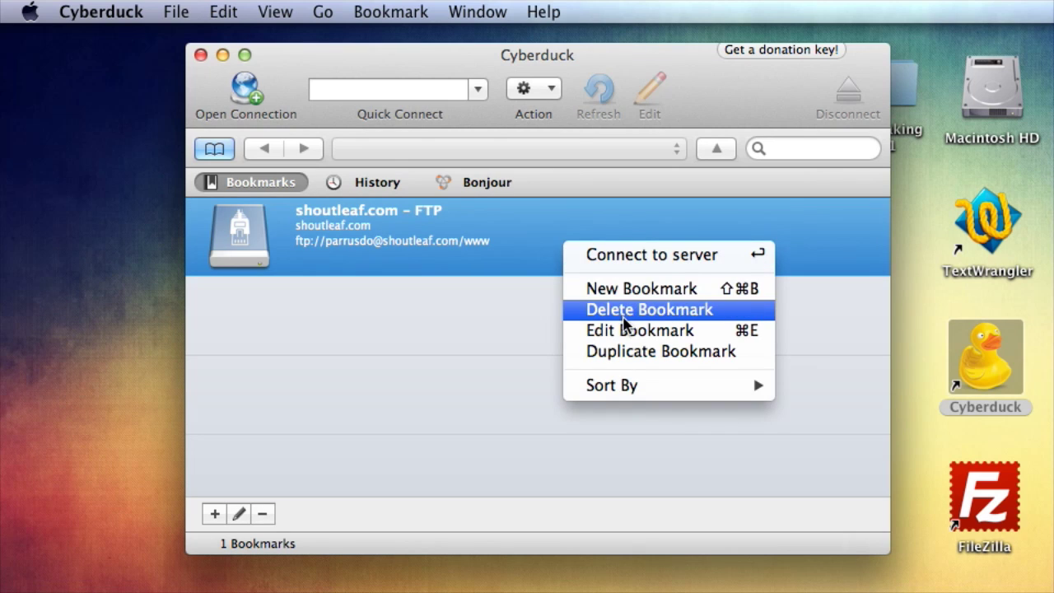
{"action": "left_click", "coordinate": [624, 319]}
{"action": "left_click", "coordinate": [683, 239]}
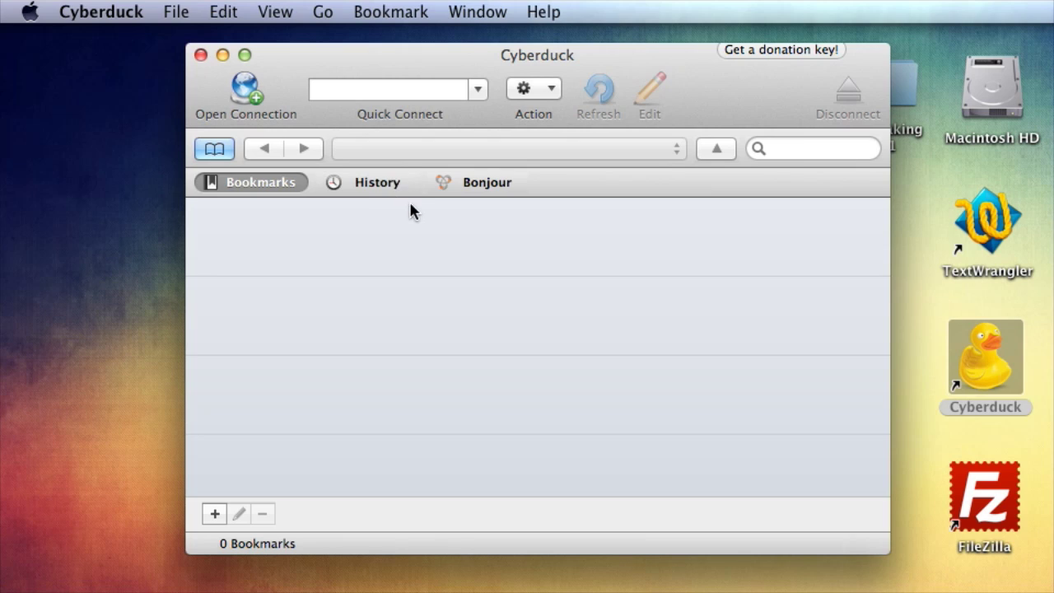
{"action": "left_click", "coordinate": [406, 89]}
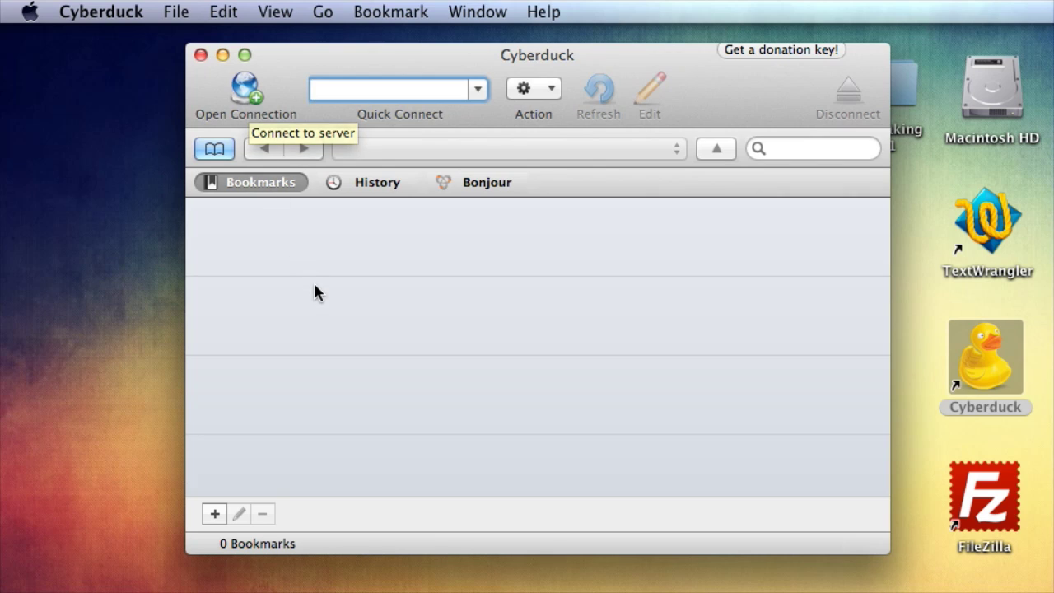
{"action": "left_click", "coordinate": [215, 515]}
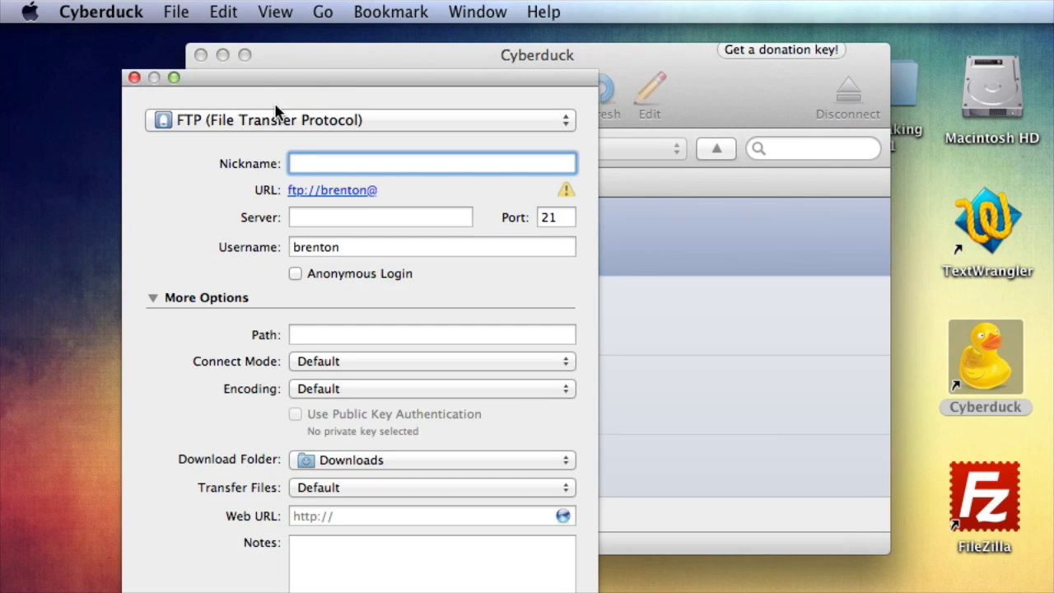
{"action": "left_click_drag", "start_coordinate": [276, 86], "coordinate": [519, 71]}
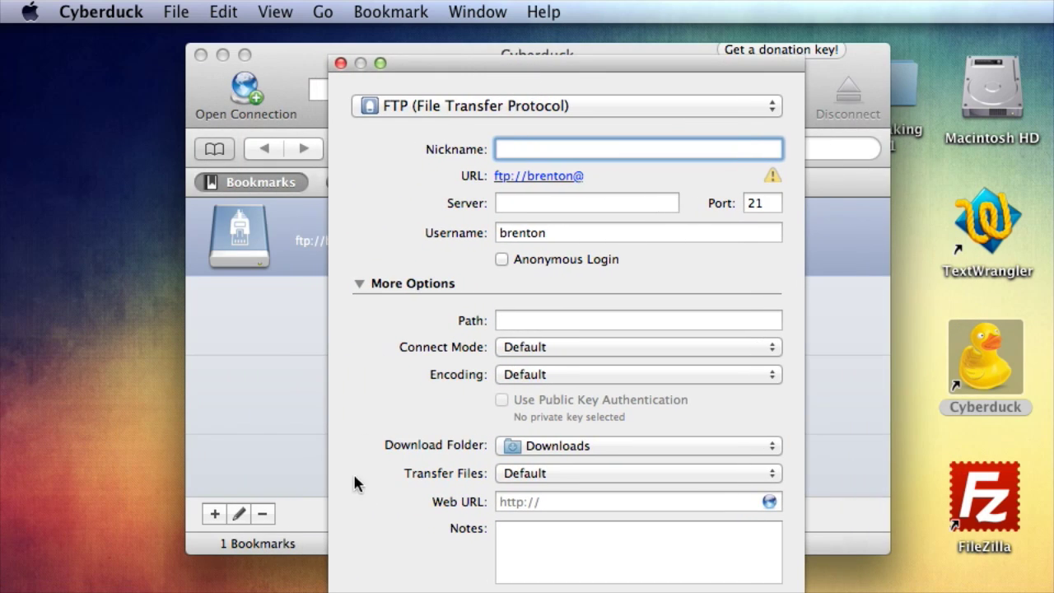
{"action": "left_click", "coordinate": [341, 64]}
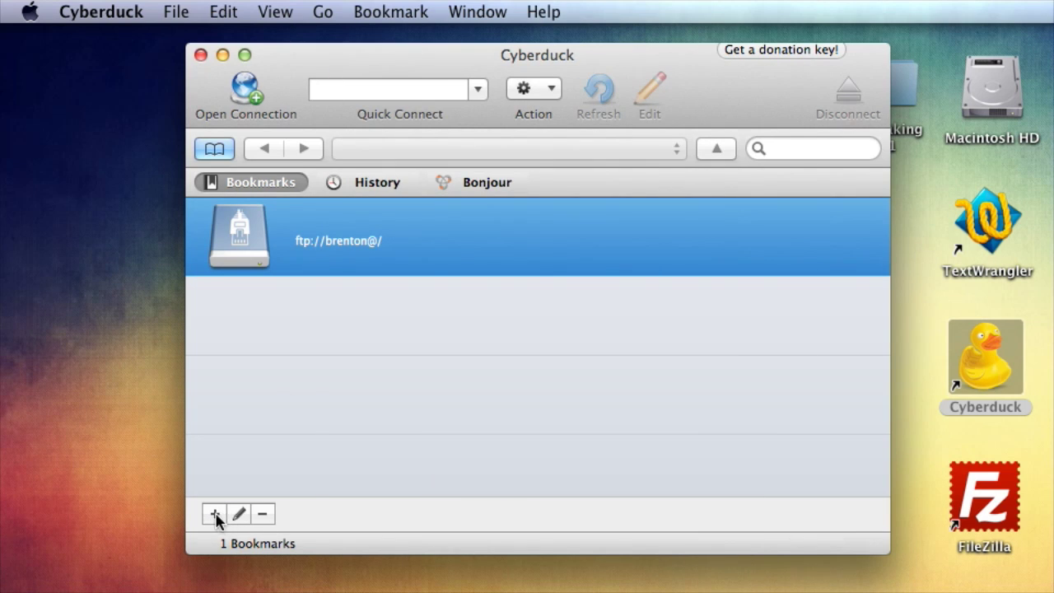
{"action": "right_click", "coordinate": [337, 242]}
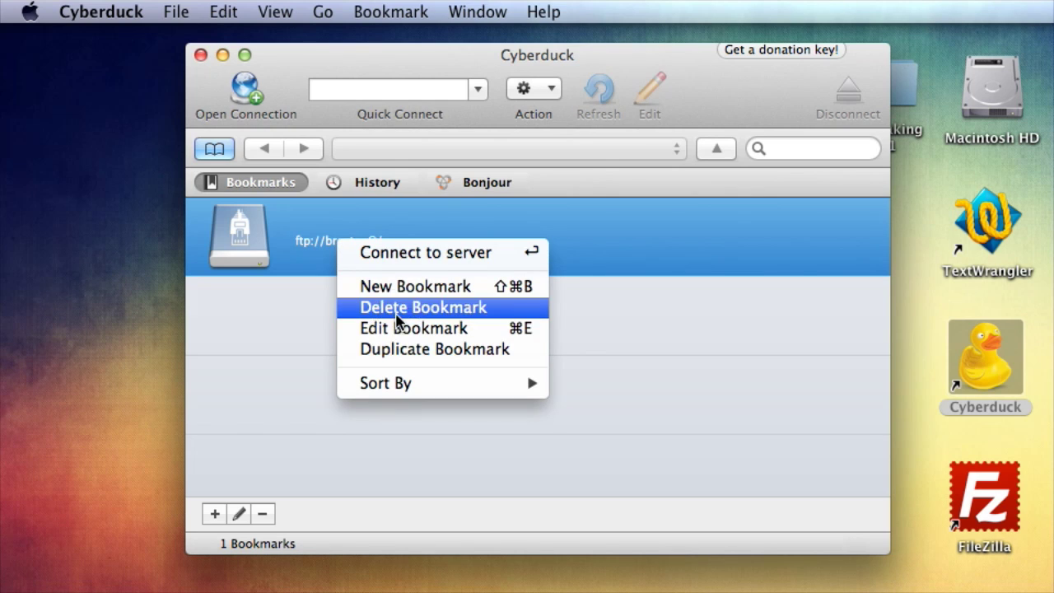
{"action": "left_click", "coordinate": [395, 307]}
{"action": "left_click", "coordinate": [688, 238]}
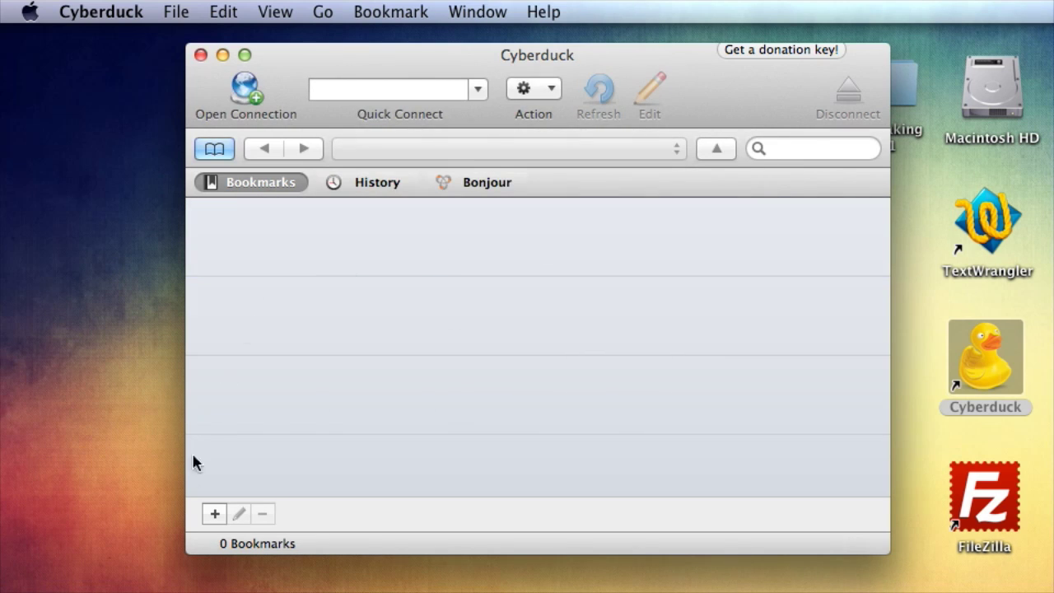
Add a new bookmark nicknamed 'LaurenandBrenton'
{"action": "left_click", "coordinate": [218, 510]}
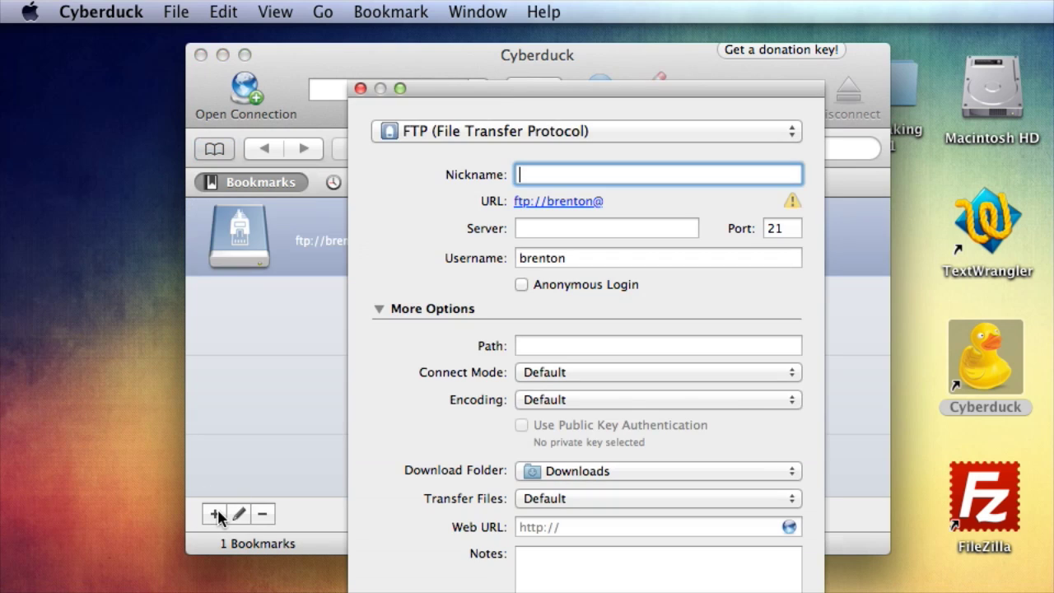
{"action": "left_click_drag", "start_coordinate": [472, 87], "coordinate": [446, 35]}
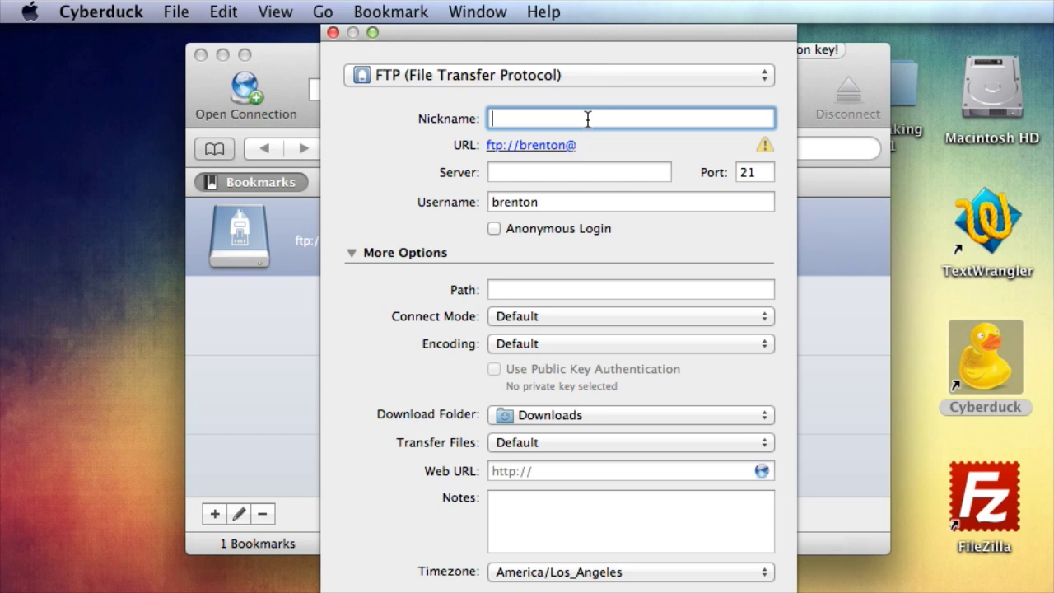
{"action": "type", "text": "Laurenand"}
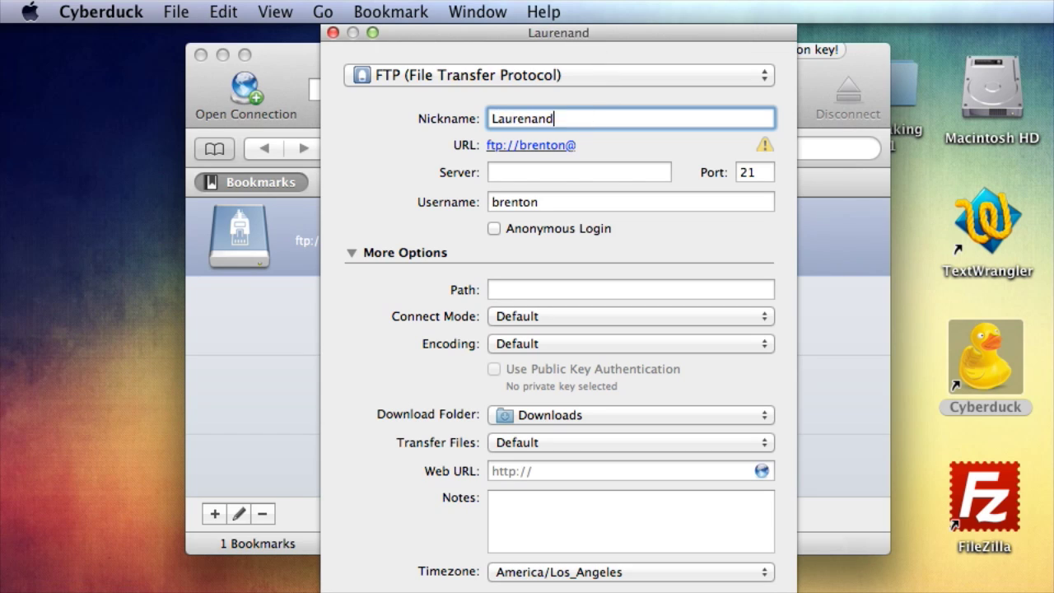
{"action": "type", "text": "Brenton"}
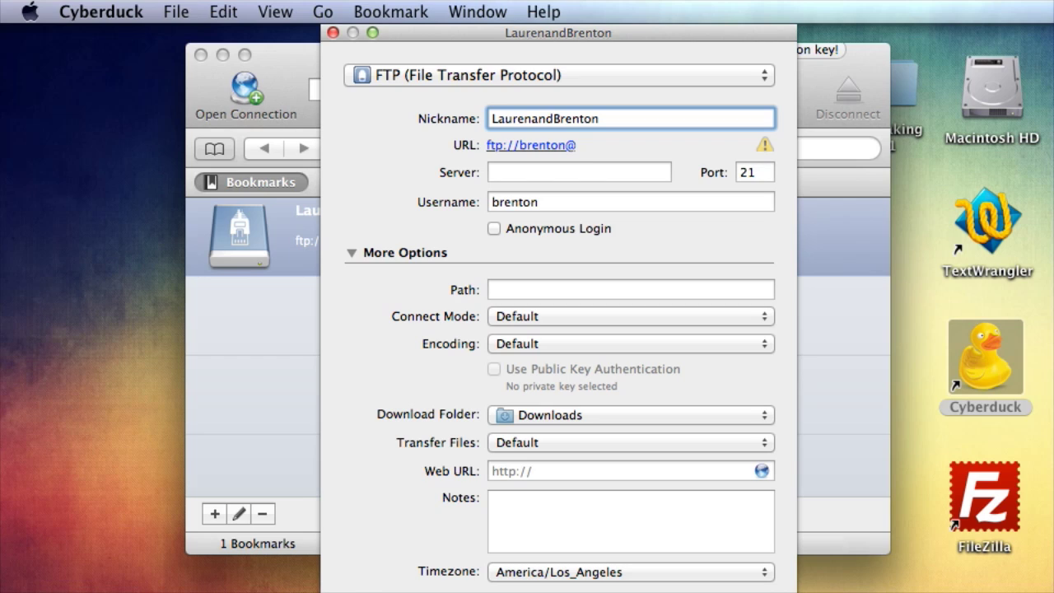
Enter laurenandbrenton.com as the bookmark's server address
{"action": "left_click", "coordinate": [585, 173]}
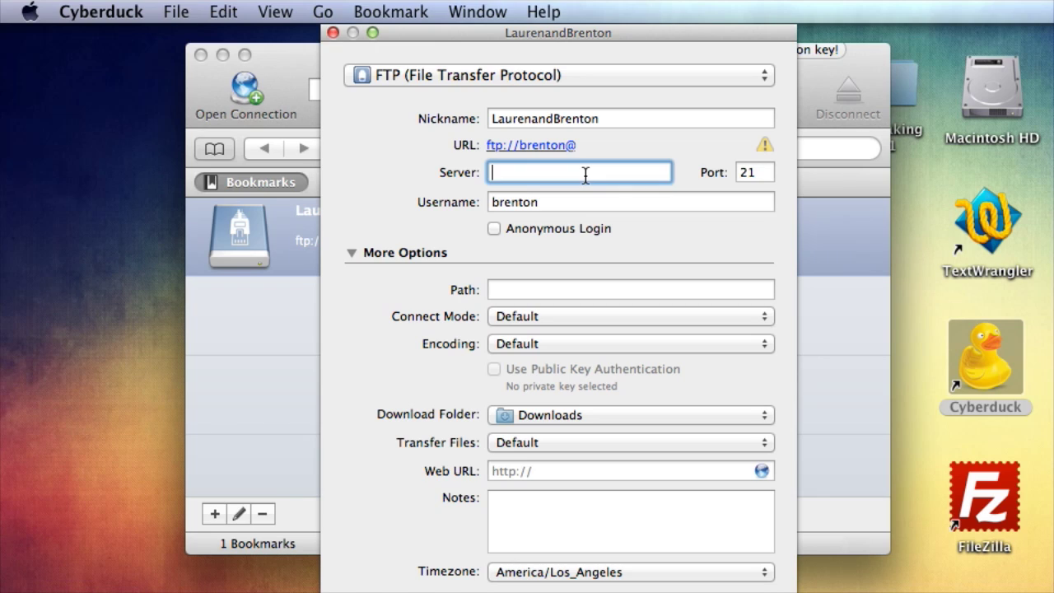
{"action": "type", "text": "shout.eaf.com"}
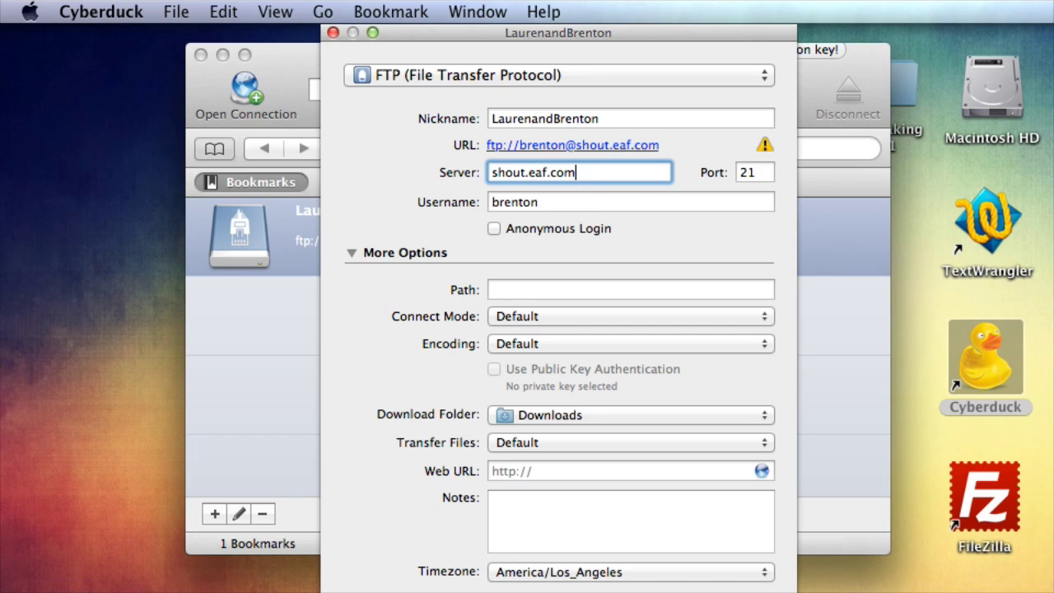
{"action": "key", "text": "BackSpace"}
{"action": "key", "text": "BackSpace"}
{"action": "key", "text": "BackSpace"}
{"action": "key", "text": "BackSpace"}
{"action": "key", "text": "BackSpace"}
{"action": "key", "text": "BackSpace"}
{"action": "key", "text": "BackSpace"}
{"action": "key", "text": "BackSpace"}
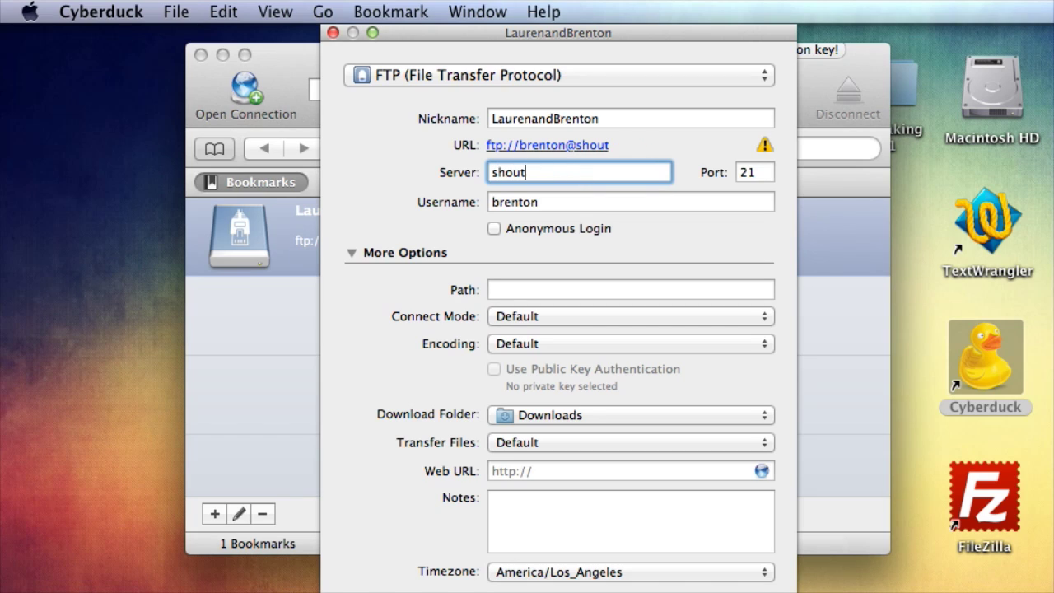
{"action": "type", "text": "leaf.com"}
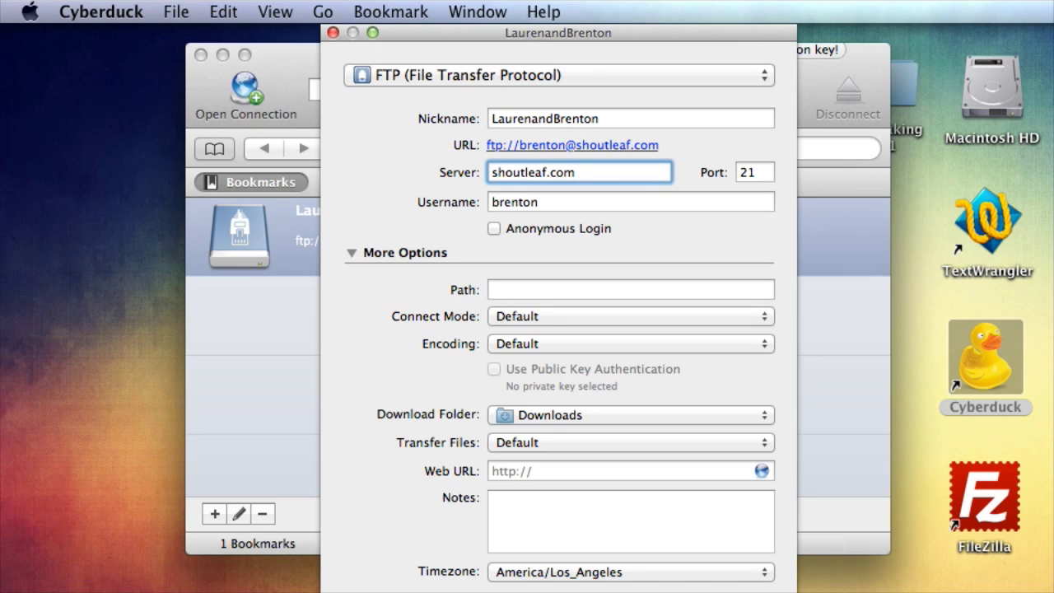
{"action": "left_click_drag", "start_coordinate": [585, 173], "coordinate": [482, 183]}
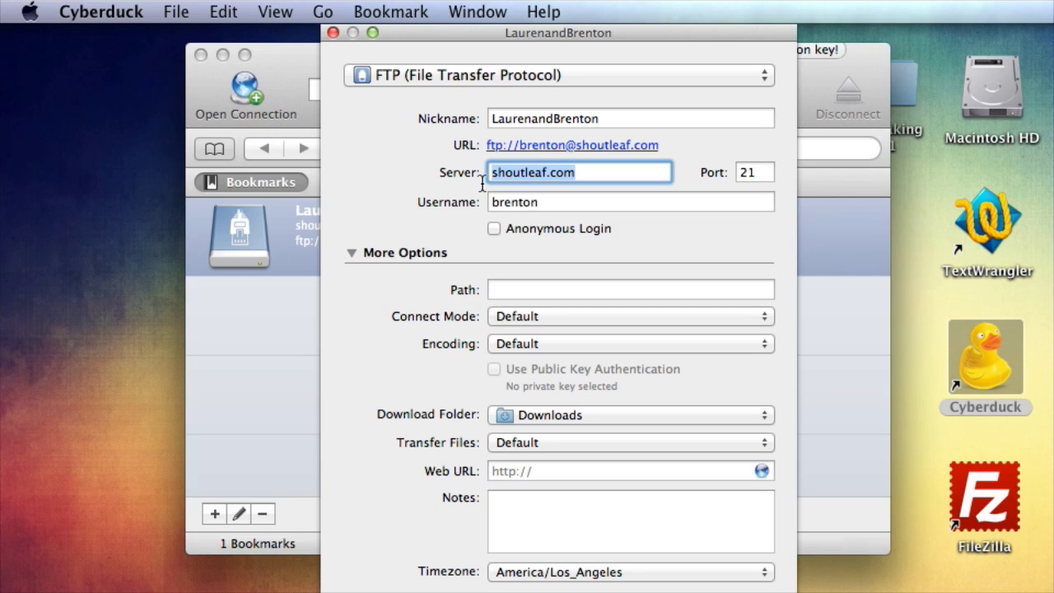
{"action": "type", "text": "laurenandb"}
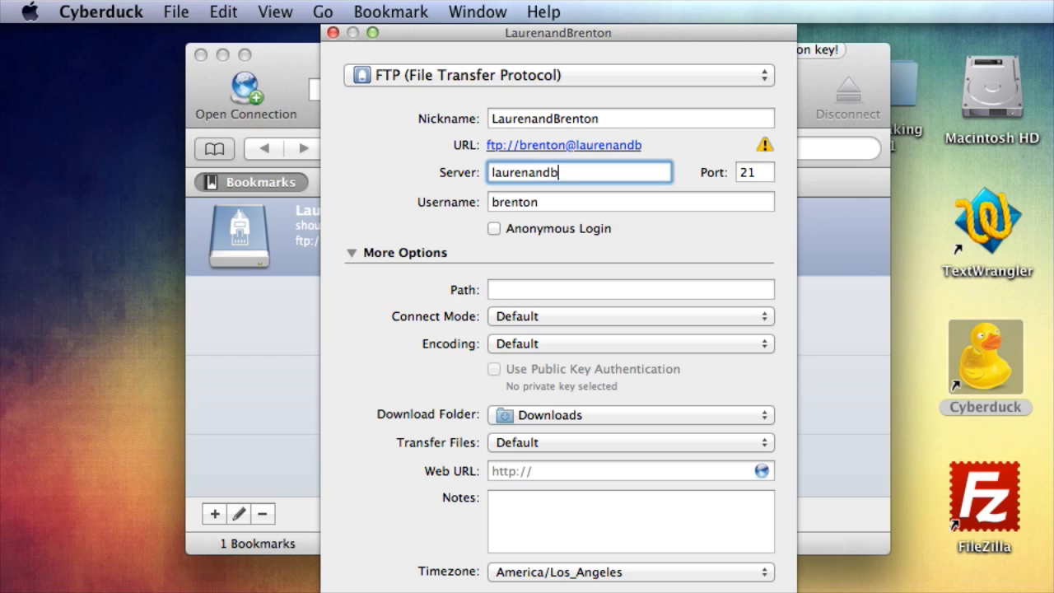
{"action": "type", "text": "renton.com"}
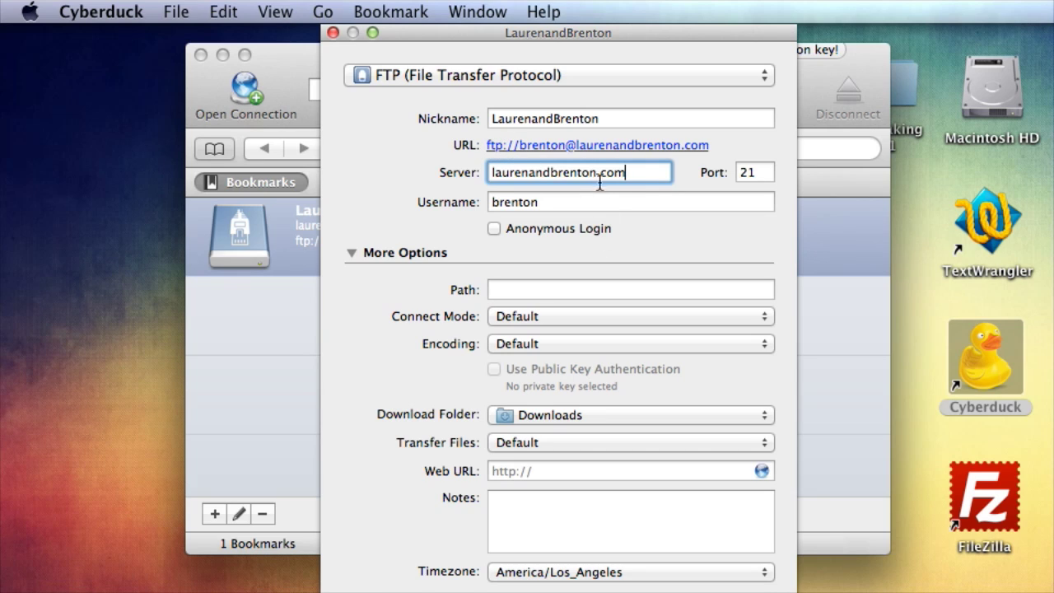
Arrange the bookmark editor and the account-details email side by side
{"action": "left_click_drag", "start_coordinate": [641, 172], "coordinate": [467, 177]}
{"action": "double_click", "coordinate": [756, 172]}
{"action": "left_click", "coordinate": [607, 205]}
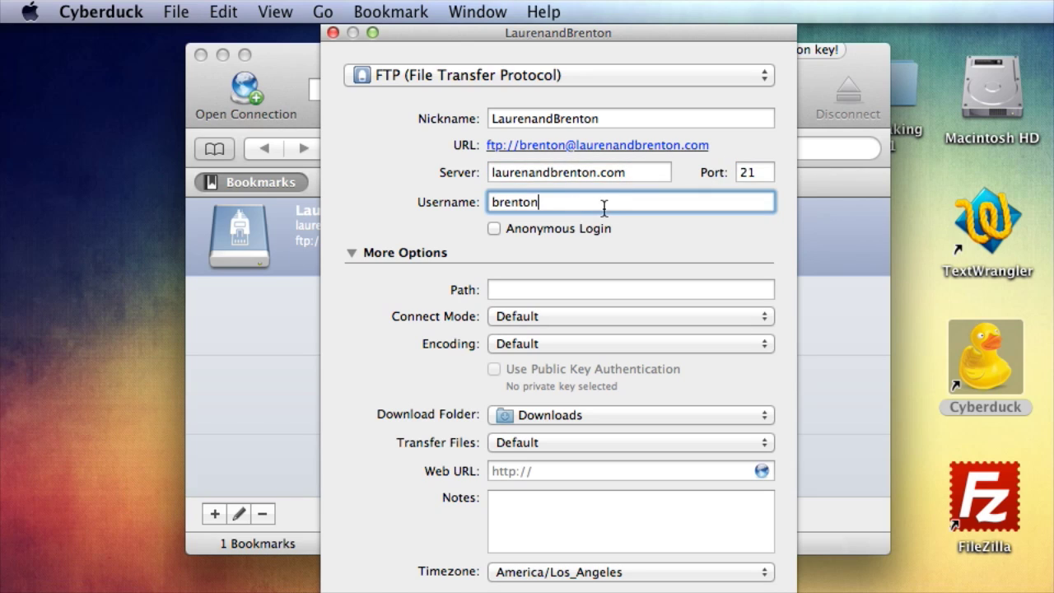
{"action": "left_click_drag", "start_coordinate": [599, 204], "coordinate": [465, 212]}
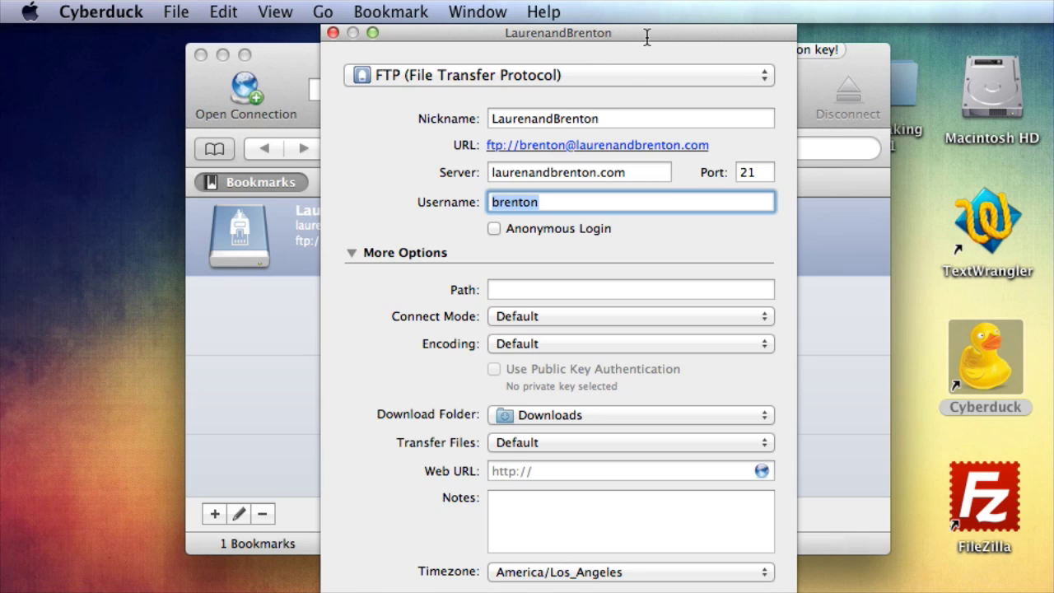
{"action": "left_click_drag", "start_coordinate": [647, 35], "coordinate": [530, 42]}
{"action": "key", "text": "super+Tab"}
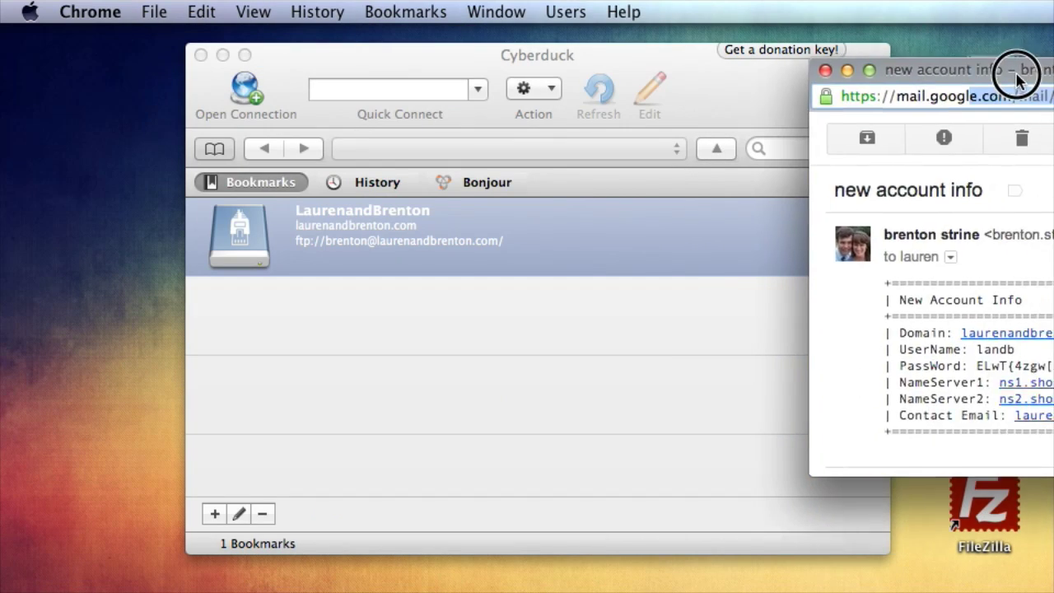
{"action": "left_click_drag", "start_coordinate": [1012, 75], "coordinate": [863, 55]}
{"action": "left_click_drag", "start_coordinate": [463, 60], "coordinate": [310, 62]}
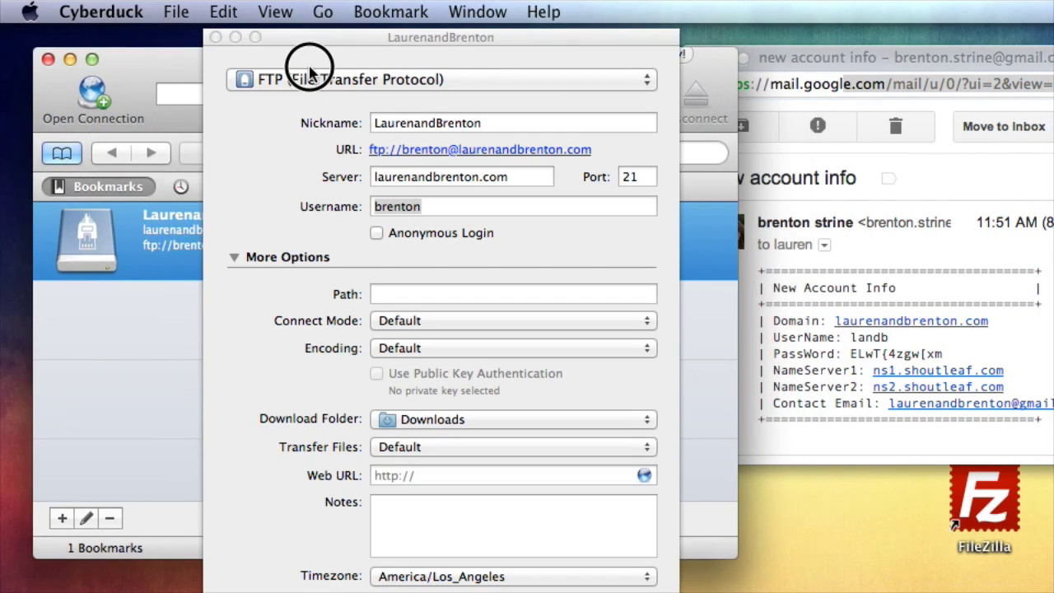
{"action": "left_click", "coordinate": [817, 60]}
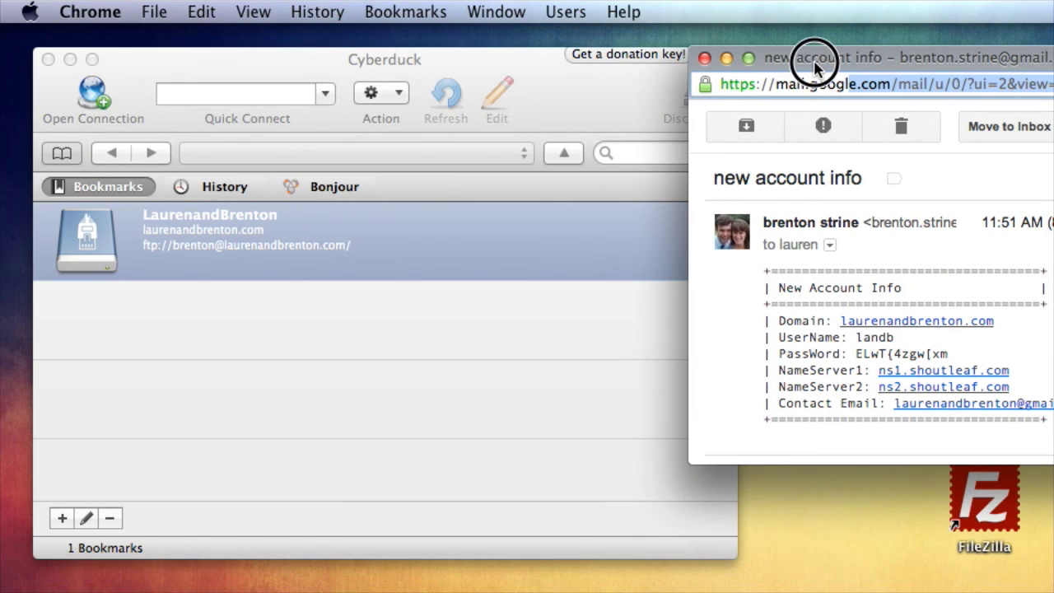
{"action": "left_click", "coordinate": [533, 70]}
{"action": "left_click_drag", "start_coordinate": [530, 43], "coordinate": [503, 47]}
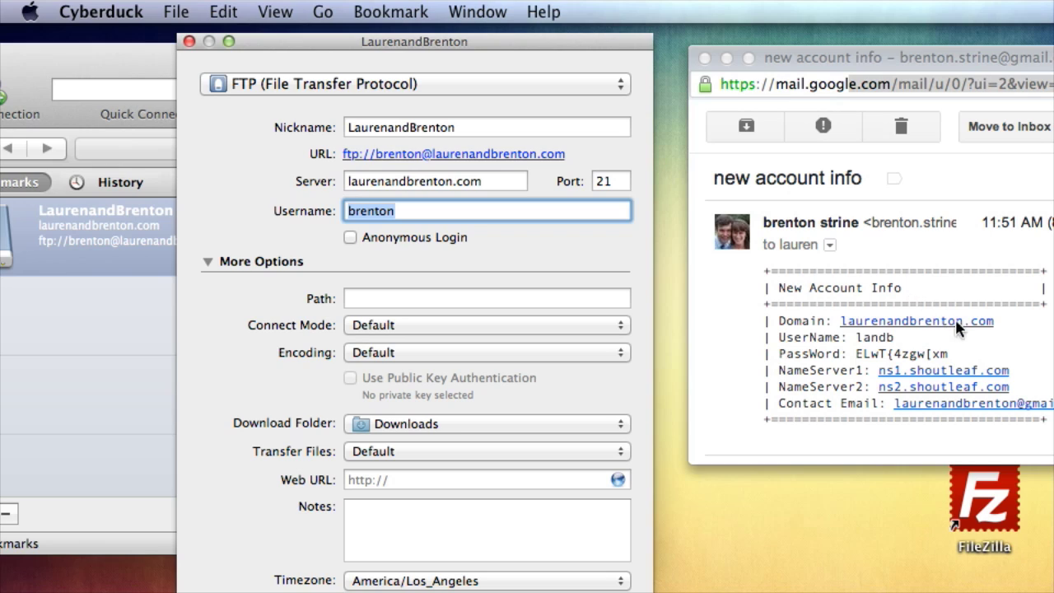
Copy the username from the account email into the bookmark's Username field
{"action": "left_click", "coordinate": [893, 337]}
{"action": "left_click_drag", "start_coordinate": [893, 337], "coordinate": [854, 339]}
{"action": "key", "text": "super+c"}
{"action": "left_click", "coordinate": [458, 83]}
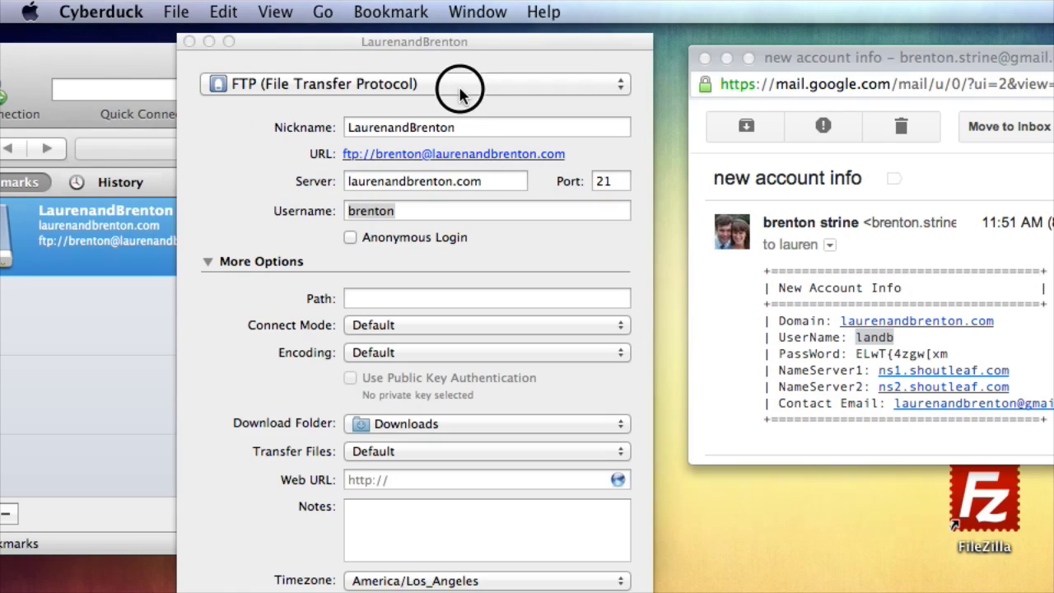
{"action": "left_click", "coordinate": [402, 214]}
{"action": "left_click_drag", "start_coordinate": [401, 214], "coordinate": [331, 211]}
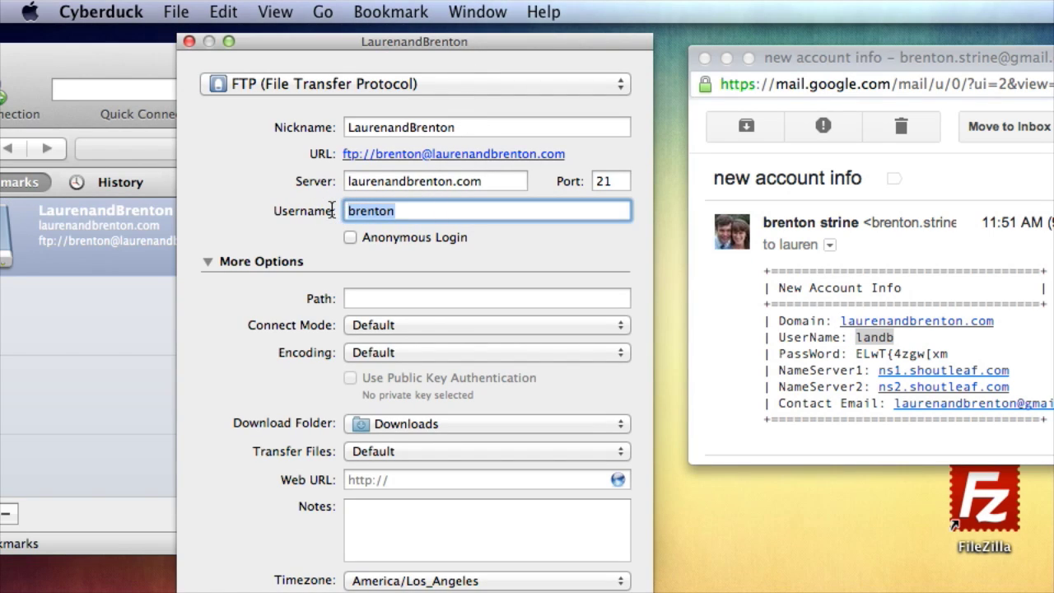
{"action": "key", "text": "super+v"}
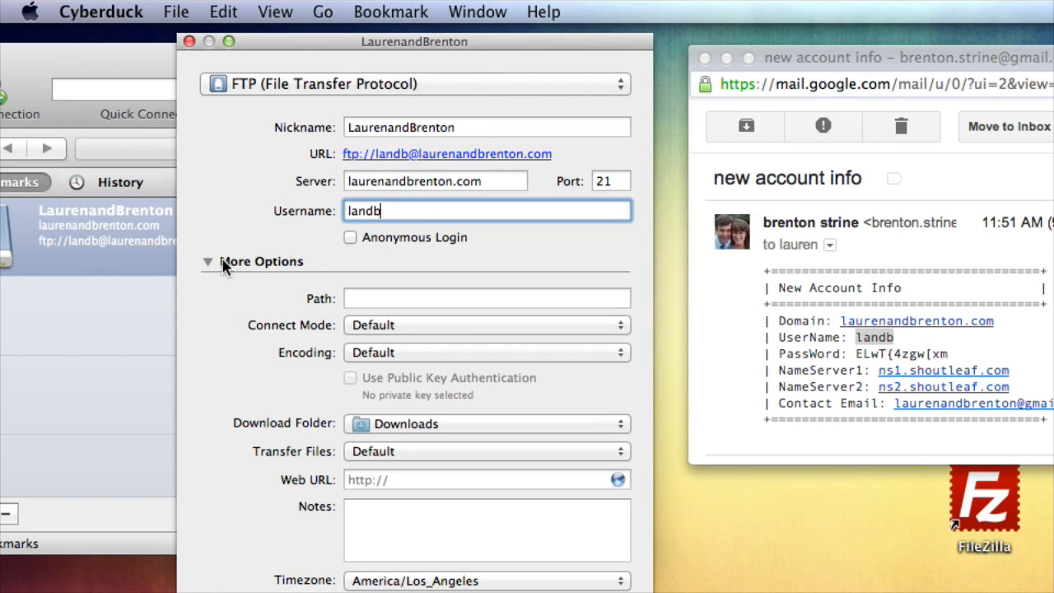
Set the bookmark's remote path to www under More Options
{"action": "left_click", "coordinate": [209, 263]}
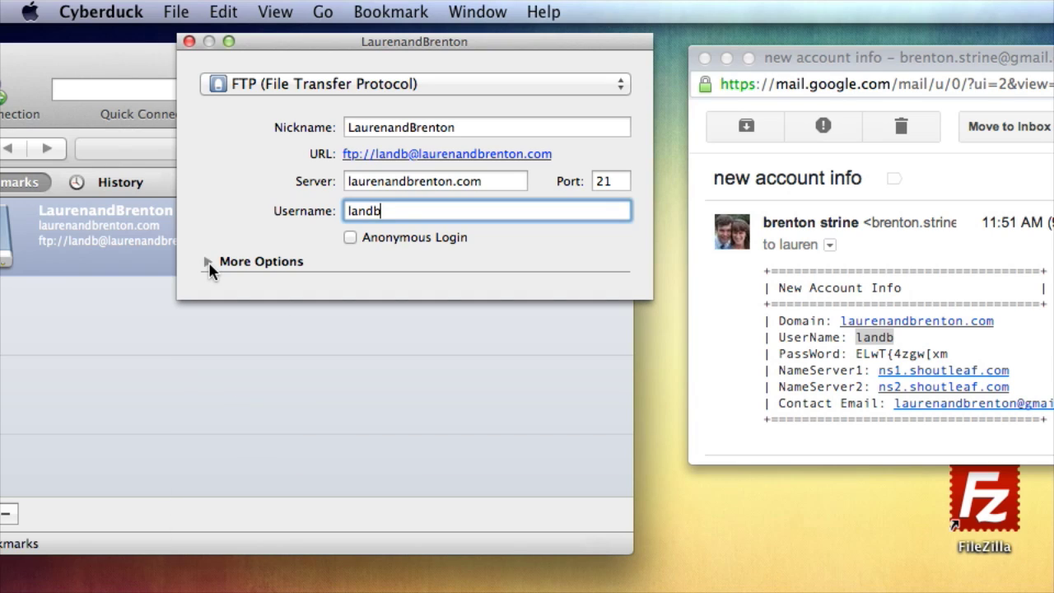
{"action": "left_click", "coordinate": [208, 263]}
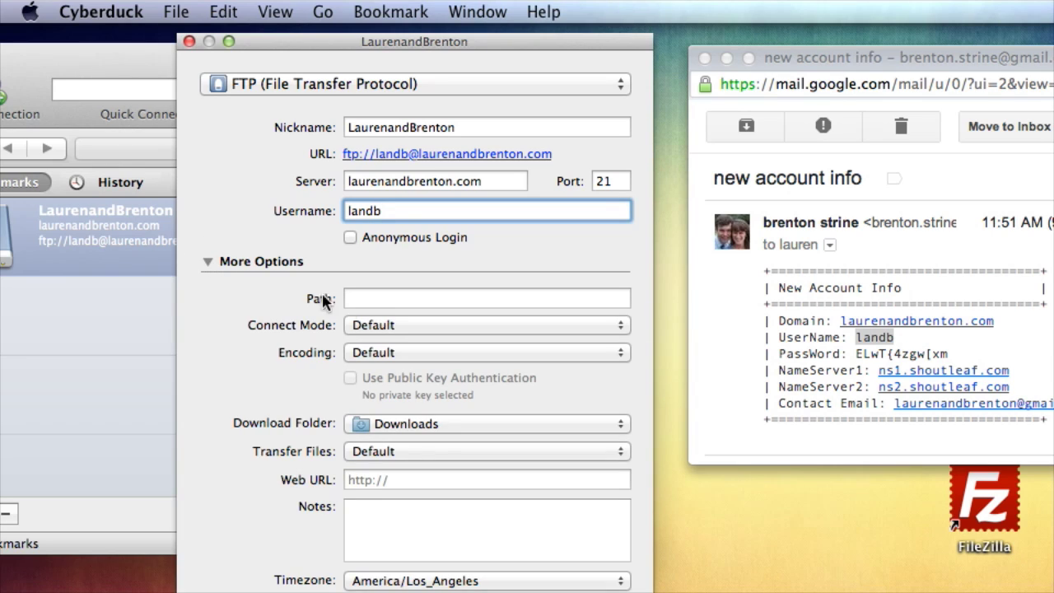
{"action": "left_click", "coordinate": [380, 300]}
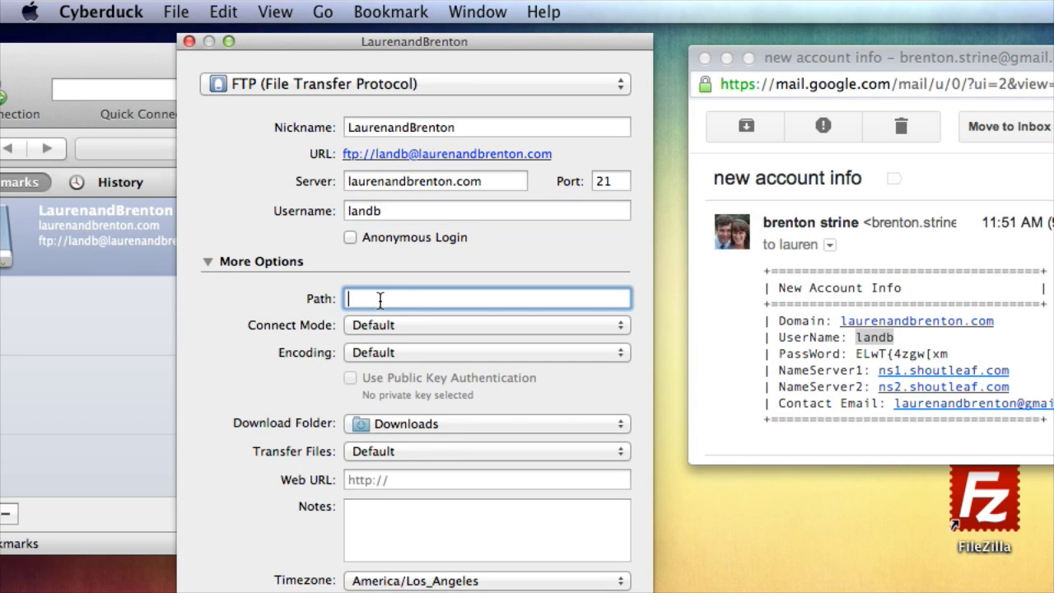
{"action": "type", "text": "www"}
{"action": "left_click_drag", "start_coordinate": [399, 298], "coordinate": [343, 299]}
{"action": "left_click", "coordinate": [421, 298]}
Close the bookmark editor and connect to the bookmarked FTP server
{"action": "left_click", "coordinate": [189, 42]}
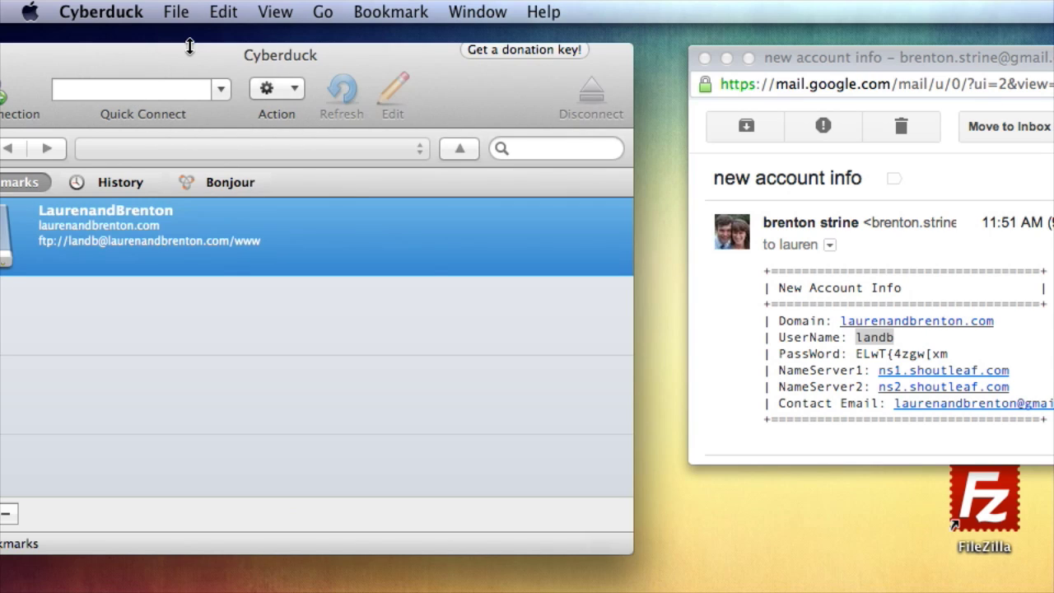
{"action": "left_click_drag", "start_coordinate": [189, 70], "coordinate": [277, 69]}
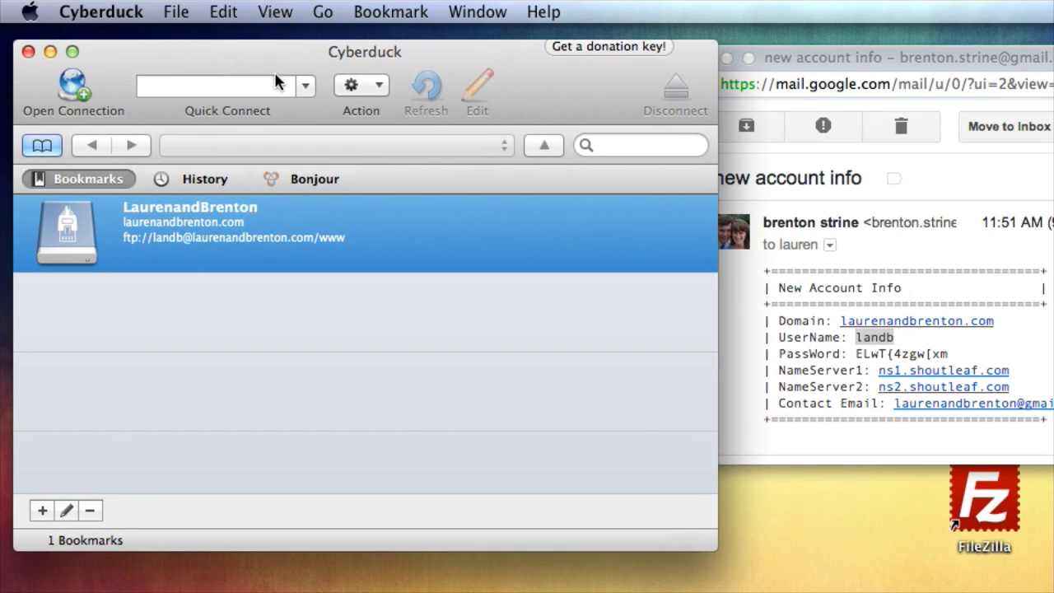
{"action": "double_click", "coordinate": [76, 229]}
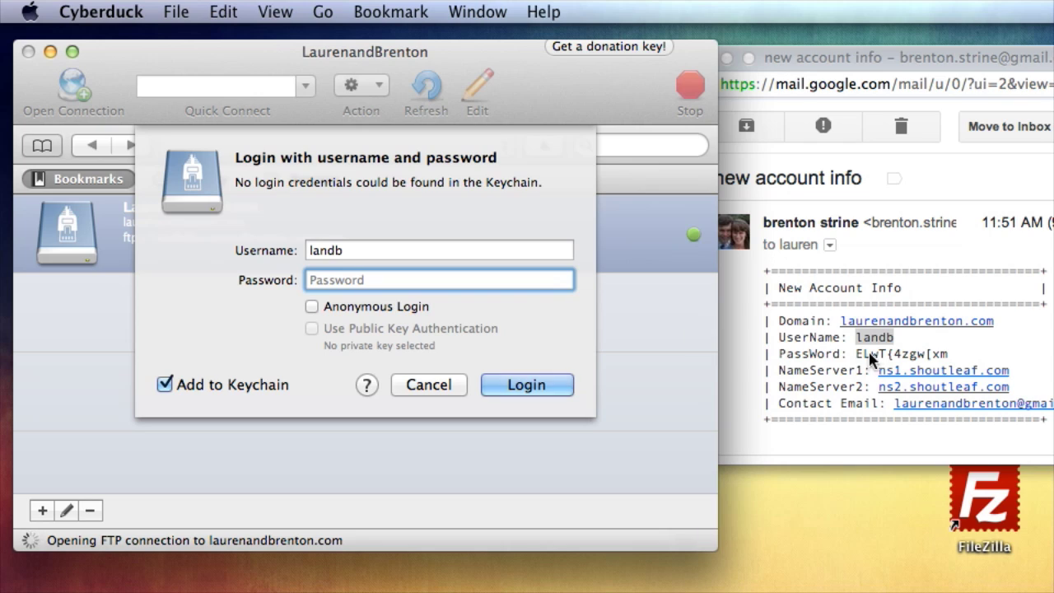
Sign in with the password from the email and permanently dismiss the unsecured-connection warning
{"action": "left_click", "coordinate": [914, 352]}
{"action": "left_click_drag", "start_coordinate": [949, 356], "coordinate": [856, 360]}
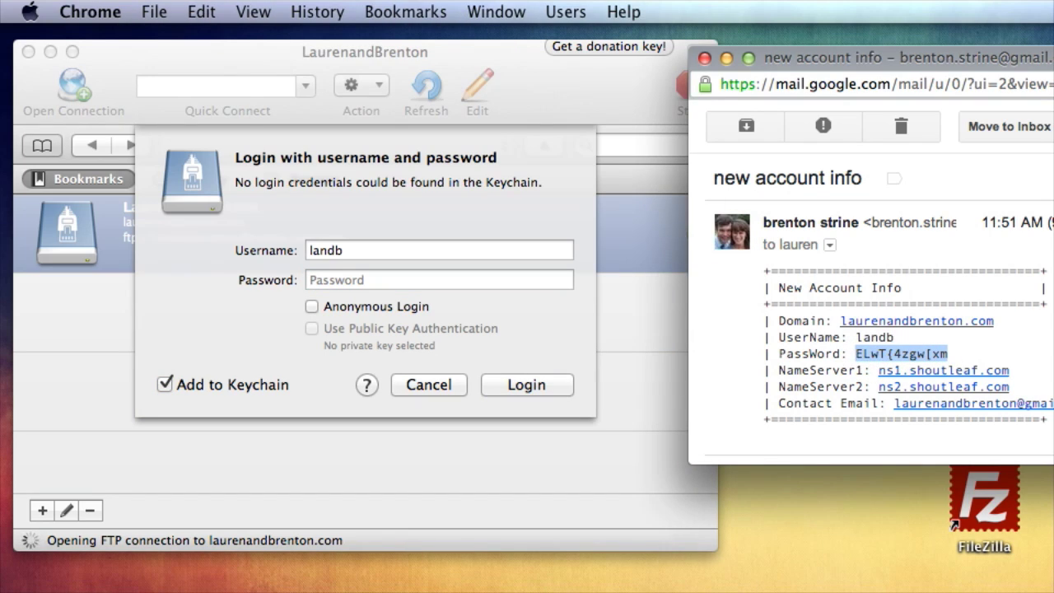
{"action": "left_click", "coordinate": [420, 280]}
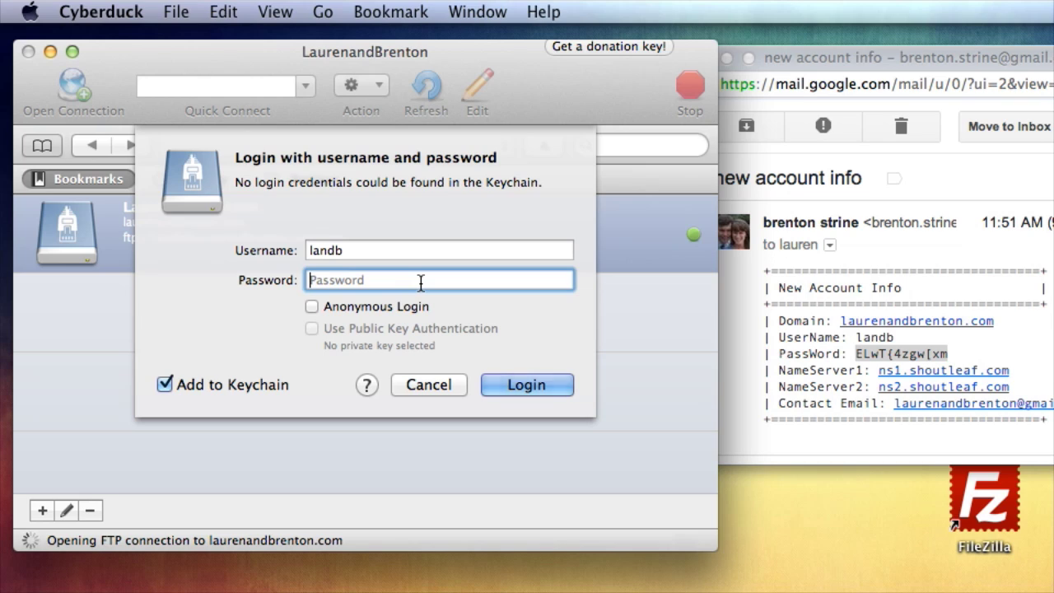
{"action": "key", "text": "super+v"}
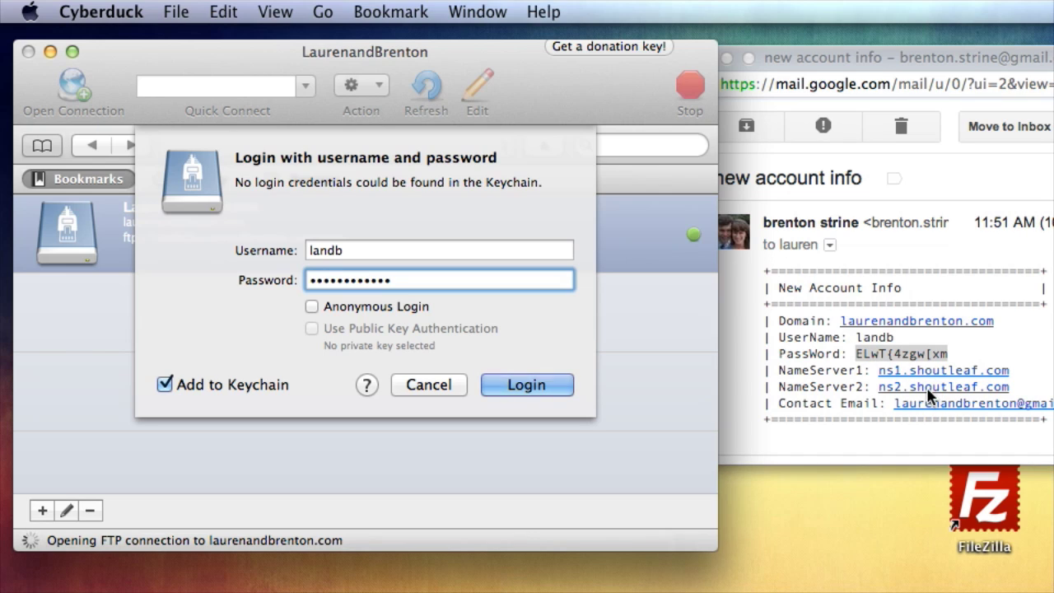
{"action": "left_click", "coordinate": [513, 393]}
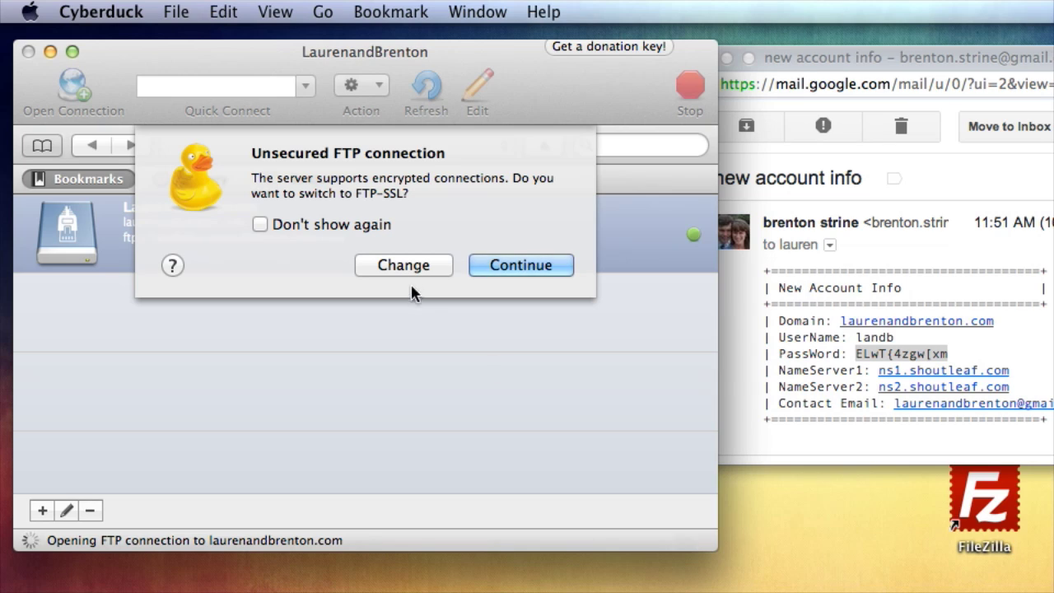
{"action": "left_click", "coordinate": [362, 225]}
{"action": "left_click", "coordinate": [502, 265]}
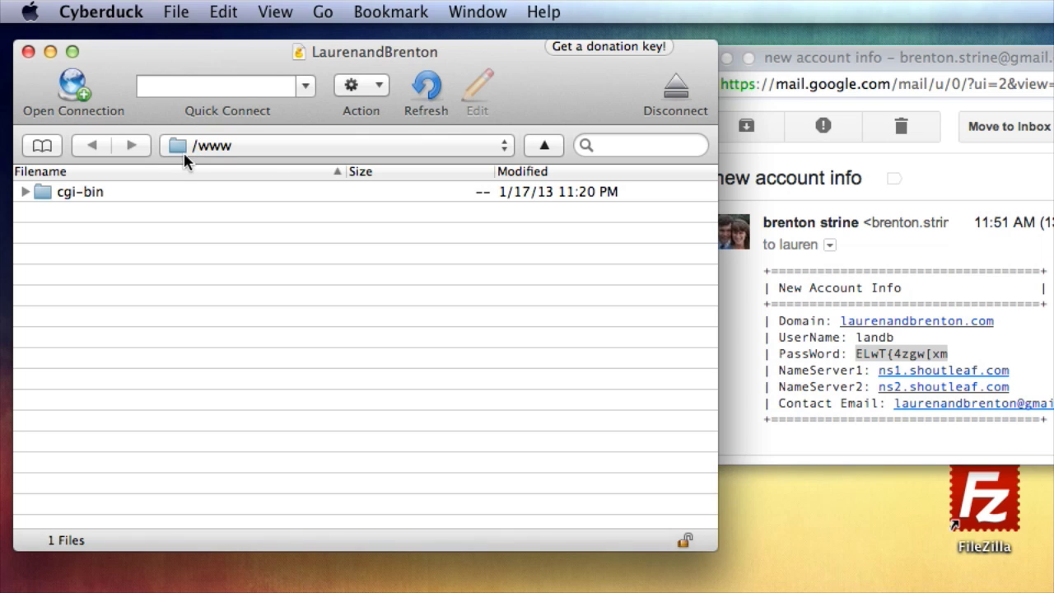
Go up from /www to the server root, listing 8 items including public_html, www, mail and tmp
{"action": "left_click", "coordinate": [504, 157]}
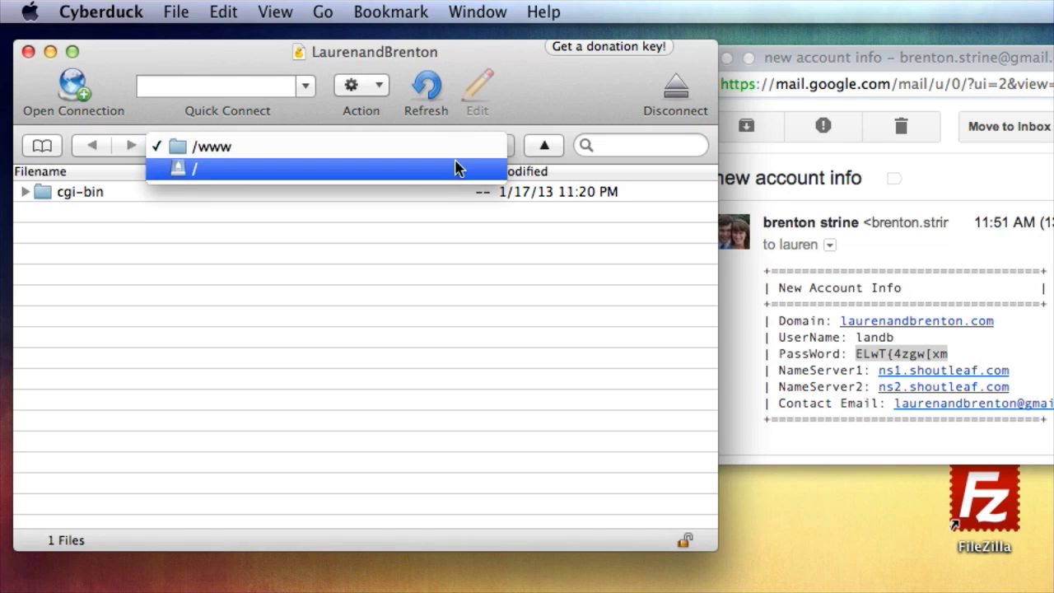
{"action": "left_click", "coordinate": [518, 169]}
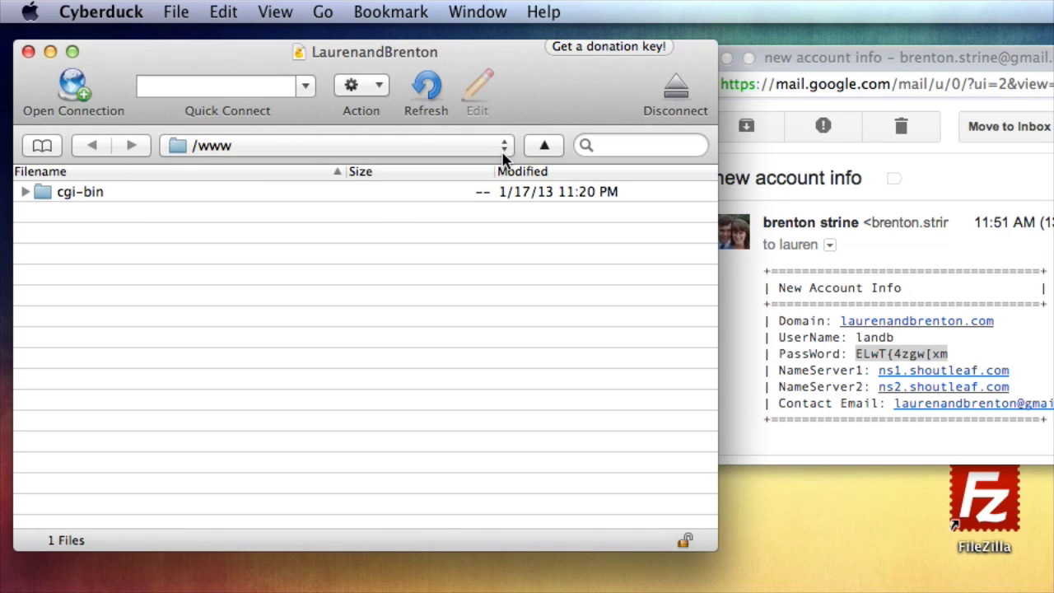
{"action": "left_click", "coordinate": [504, 153]}
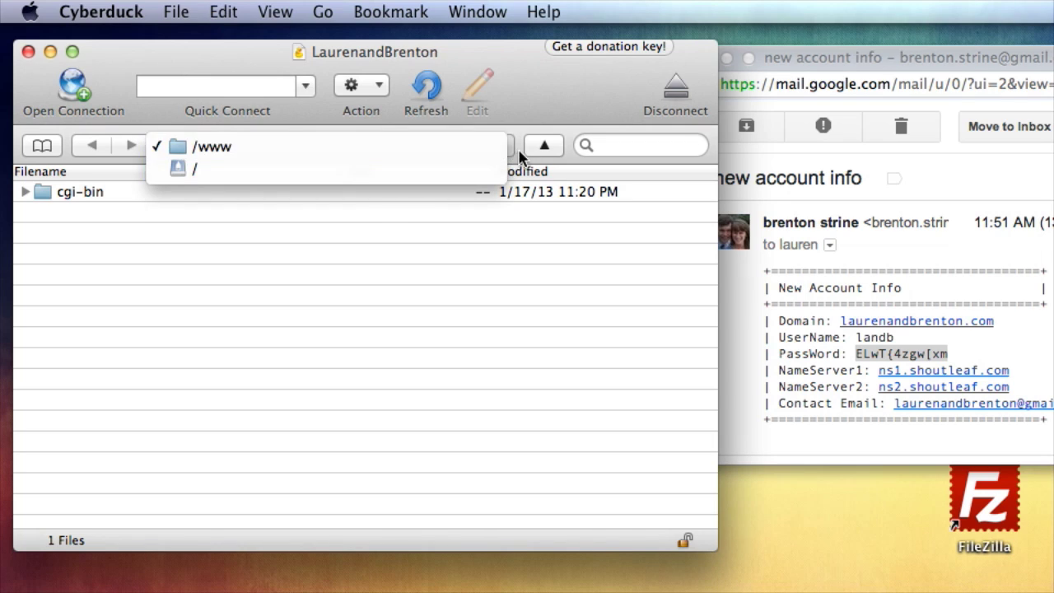
{"action": "left_click", "coordinate": [520, 156]}
{"action": "left_click", "coordinate": [540, 148]}
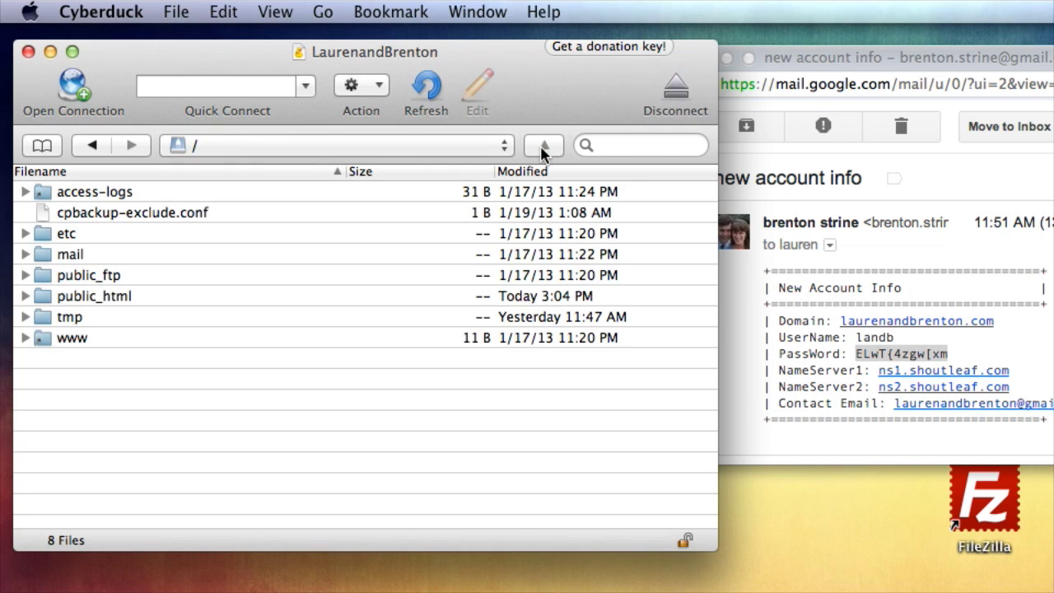
{"action": "left_click", "coordinate": [501, 148]}
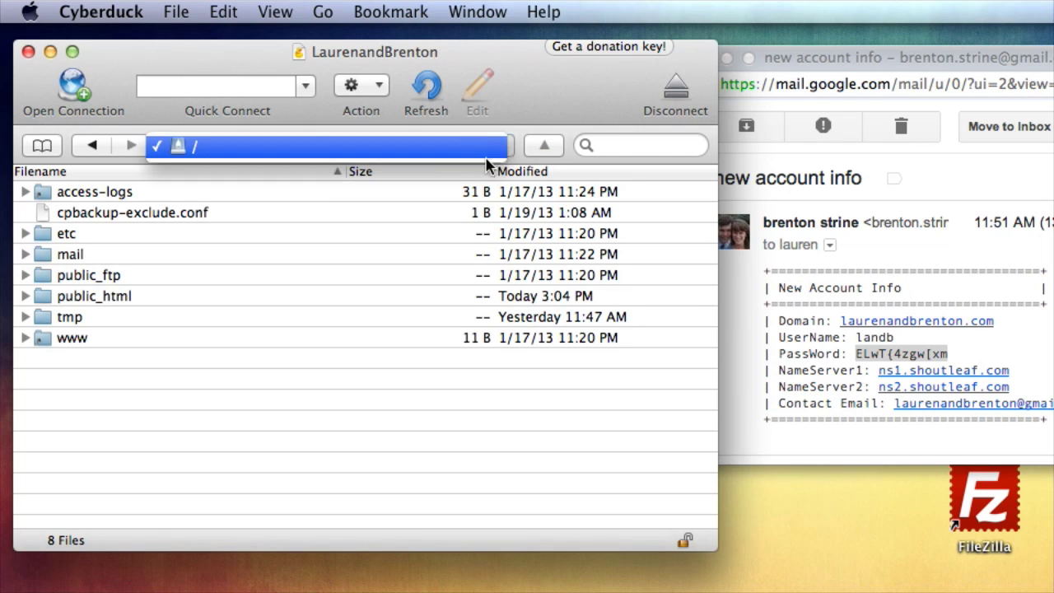
{"action": "left_click", "coordinate": [501, 152]}
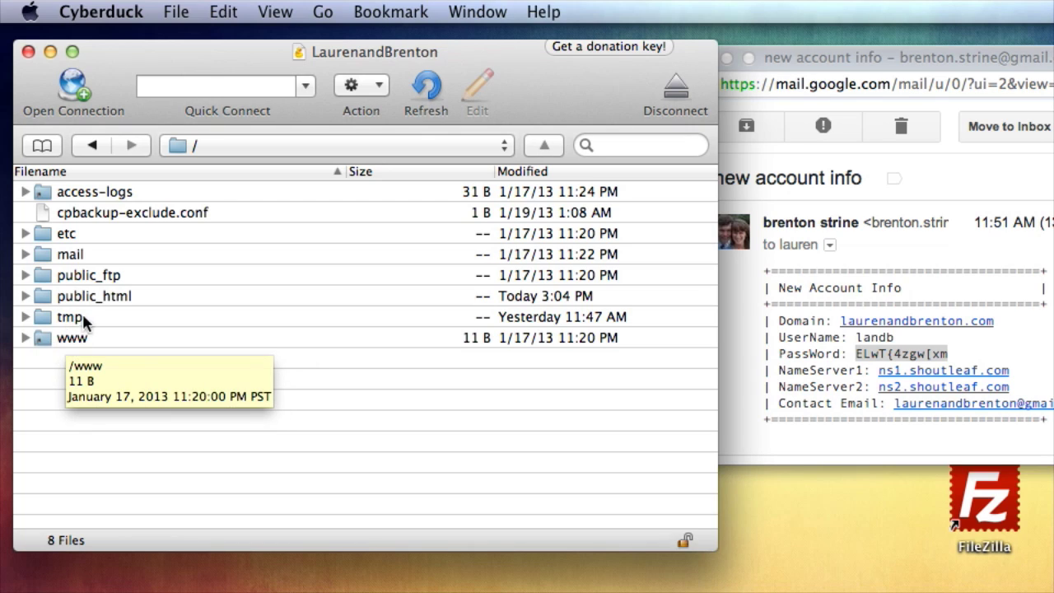
Confirm public_html and www each hold only cgi-bin, then open the www folder
{"action": "left_click", "coordinate": [26, 296]}
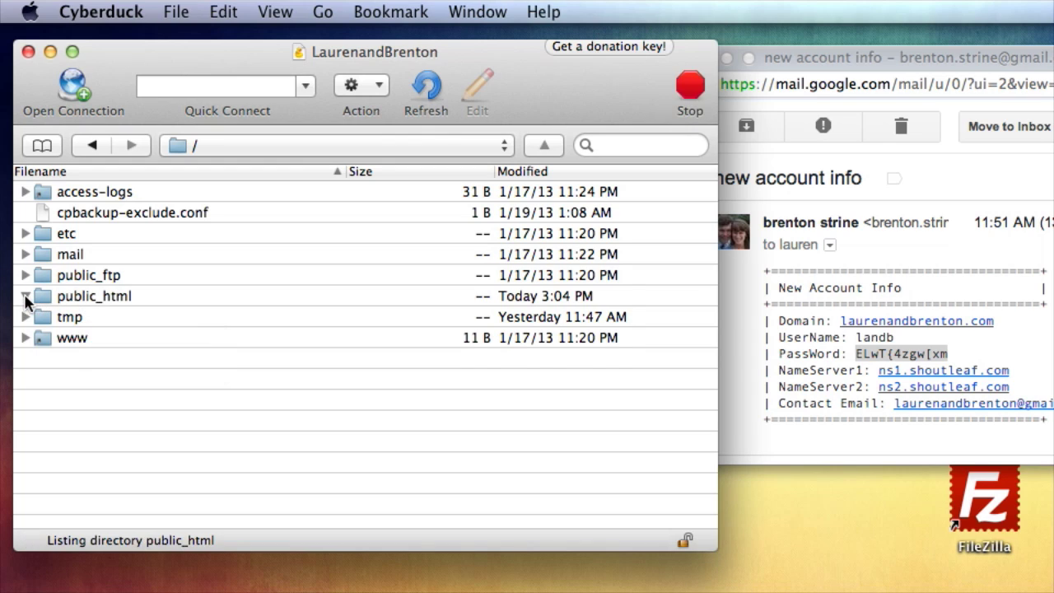
{"action": "left_click", "coordinate": [26, 359]}
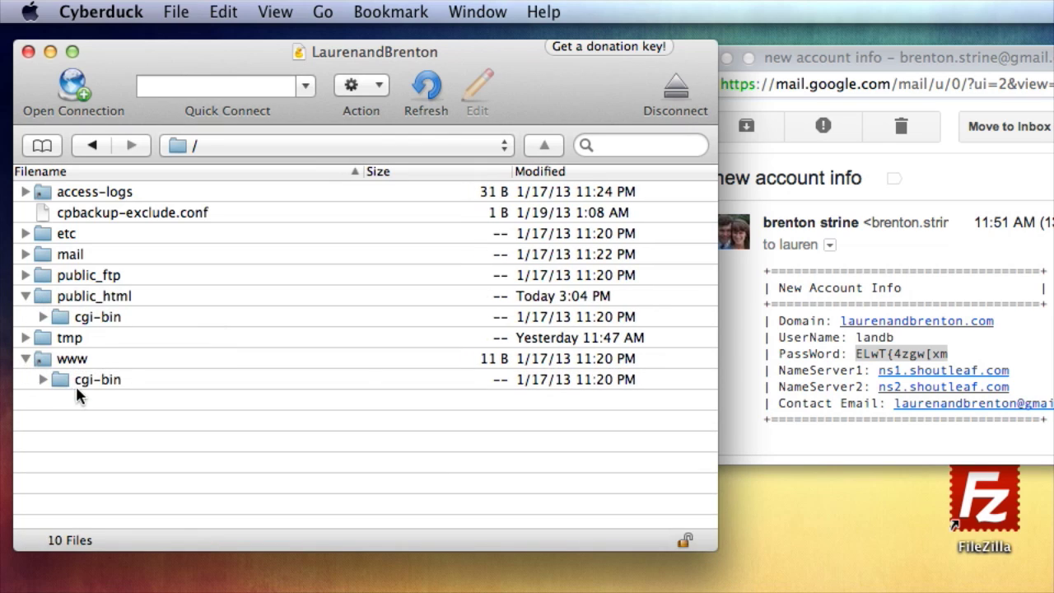
{"action": "double_click", "coordinate": [79, 297]}
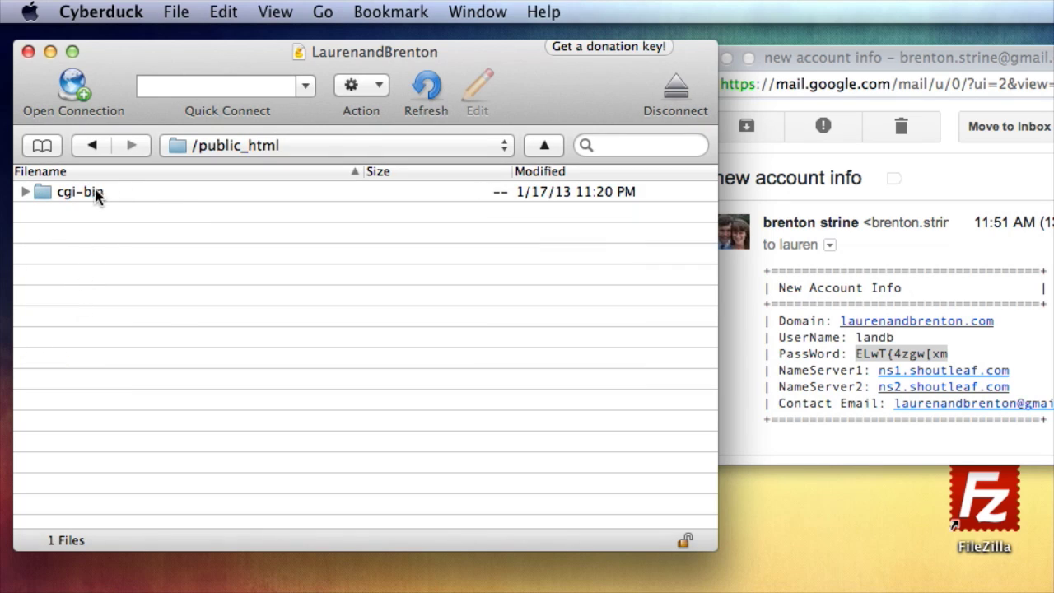
{"action": "left_click", "coordinate": [543, 149]}
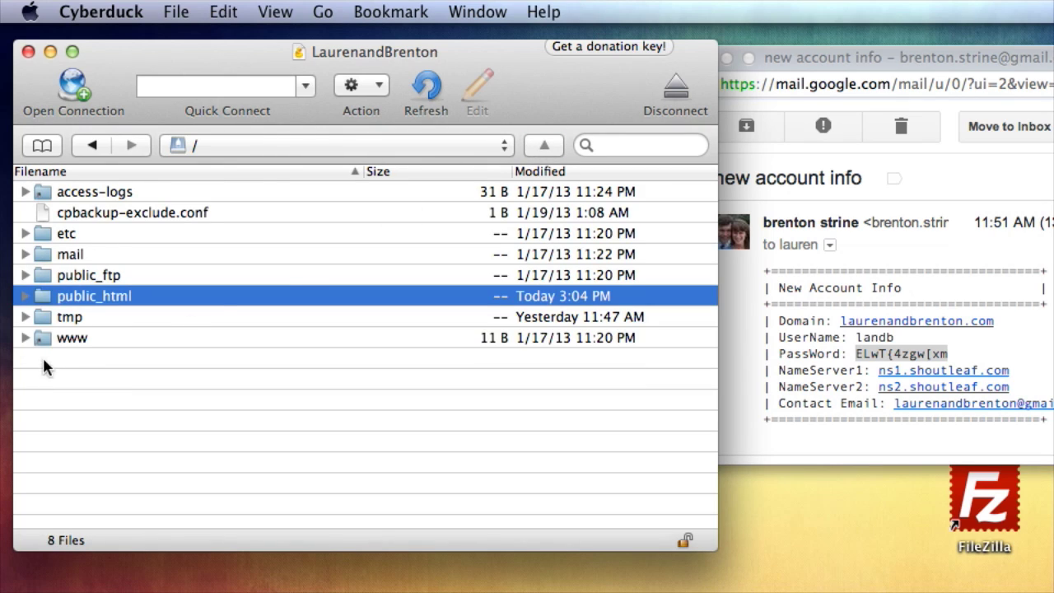
{"action": "double_click", "coordinate": [68, 338]}
{"action": "left_click", "coordinate": [543, 145]}
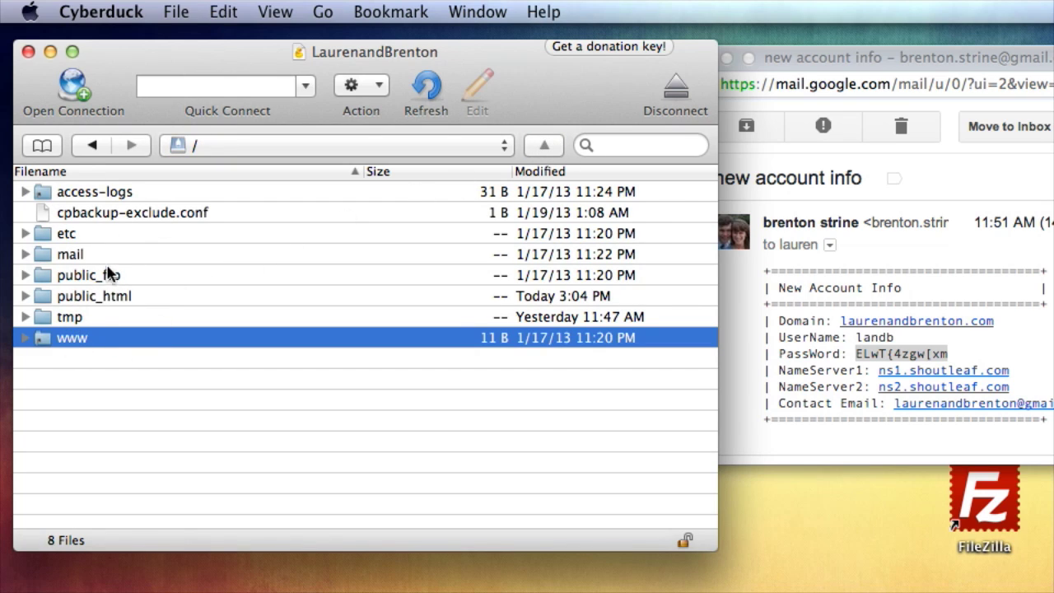
{"action": "double_click", "coordinate": [76, 299]}
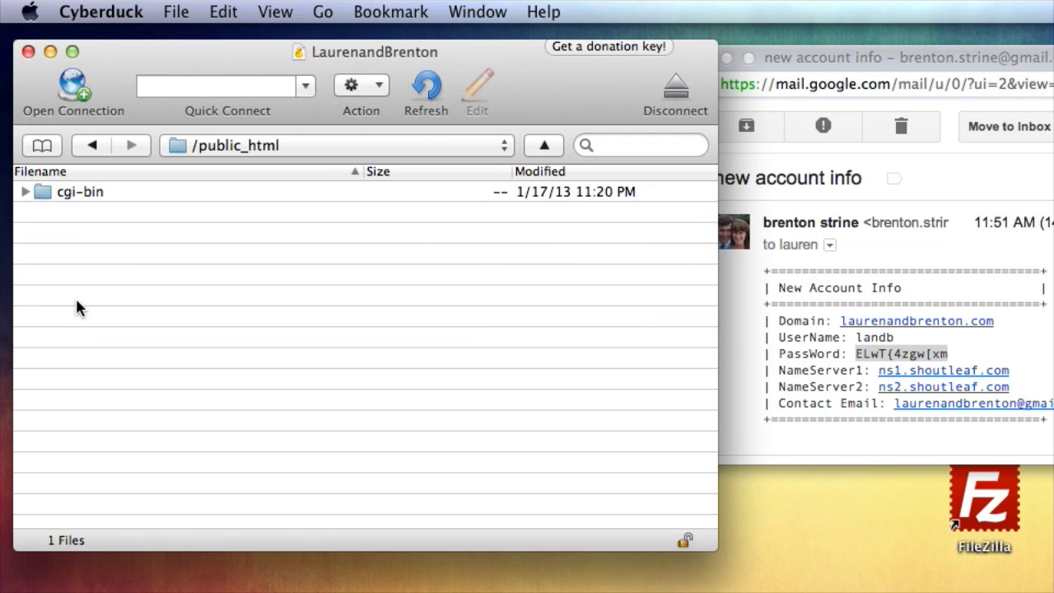
{"action": "left_click", "coordinate": [548, 145]}
{"action": "double_click", "coordinate": [71, 339]}
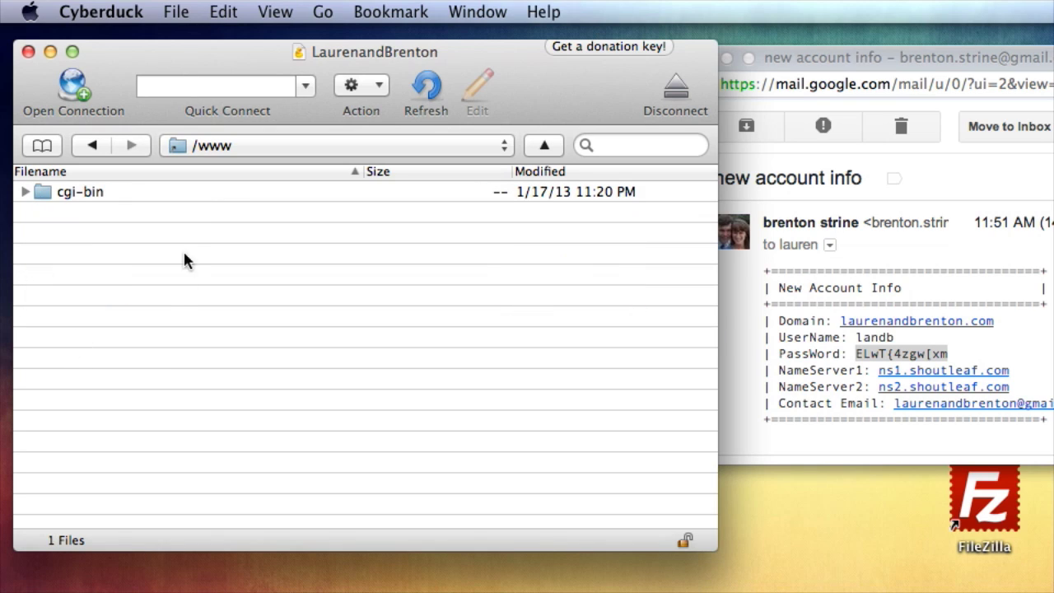
Delete the cgi-bin folder from the remote /www folder, leaving 0 files
{"action": "left_click", "coordinate": [39, 190]}
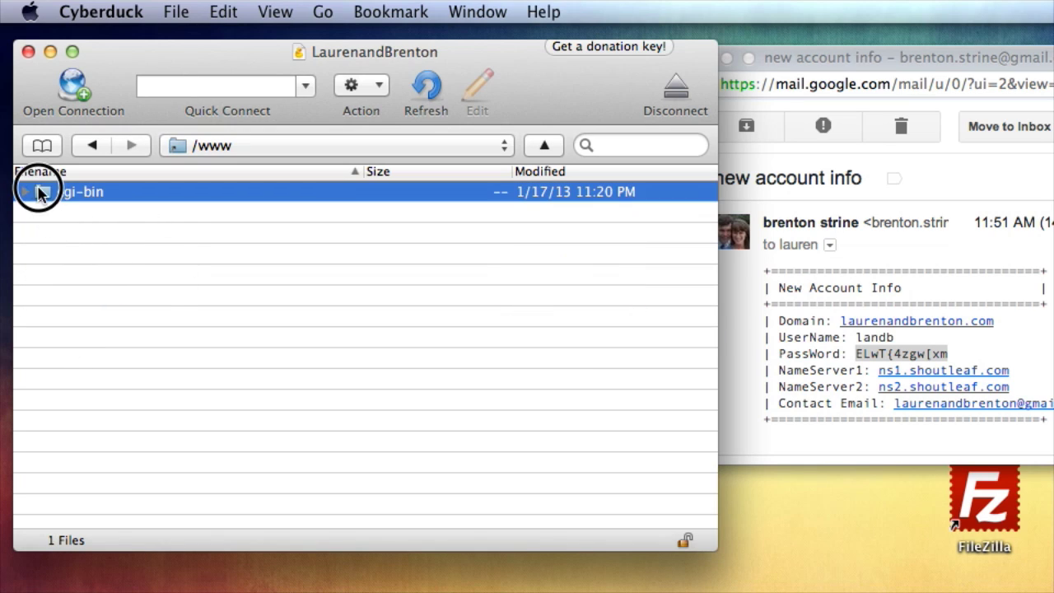
{"action": "right_click", "coordinate": [49, 199]}
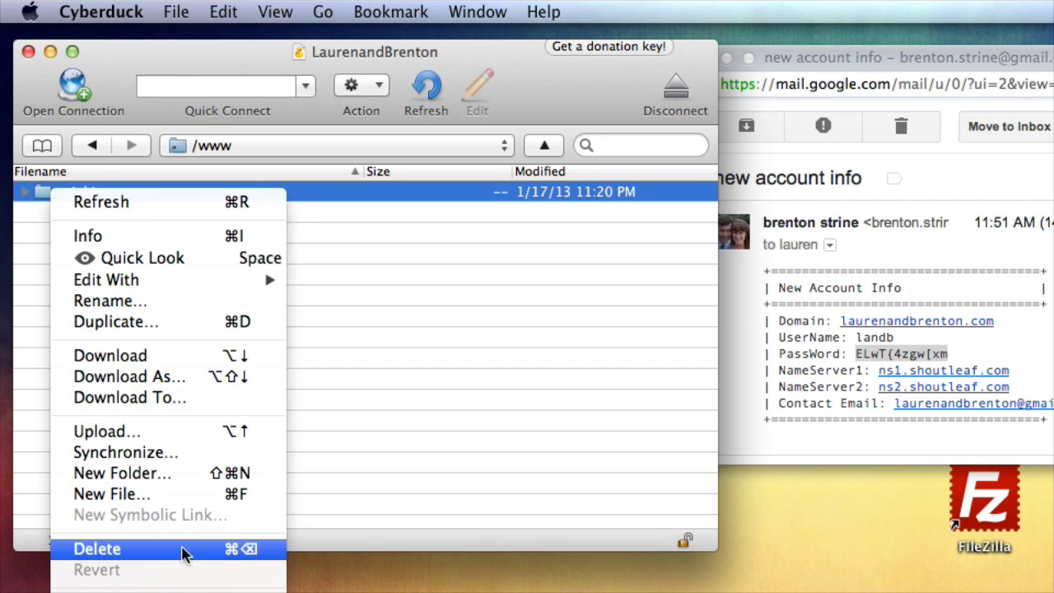
{"action": "left_click", "coordinate": [195, 557]}
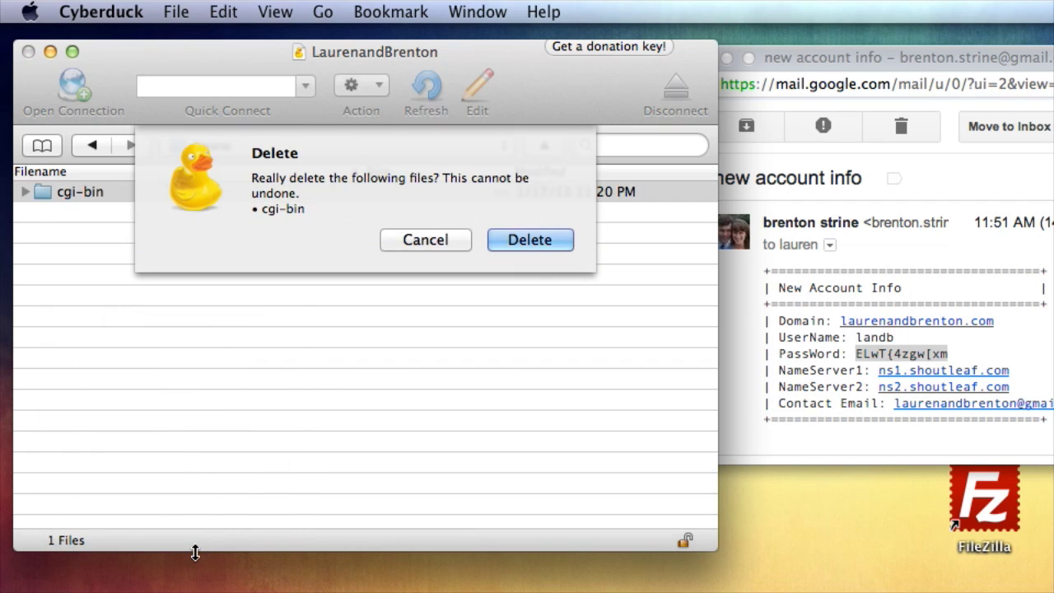
{"action": "left_click", "coordinate": [523, 240]}
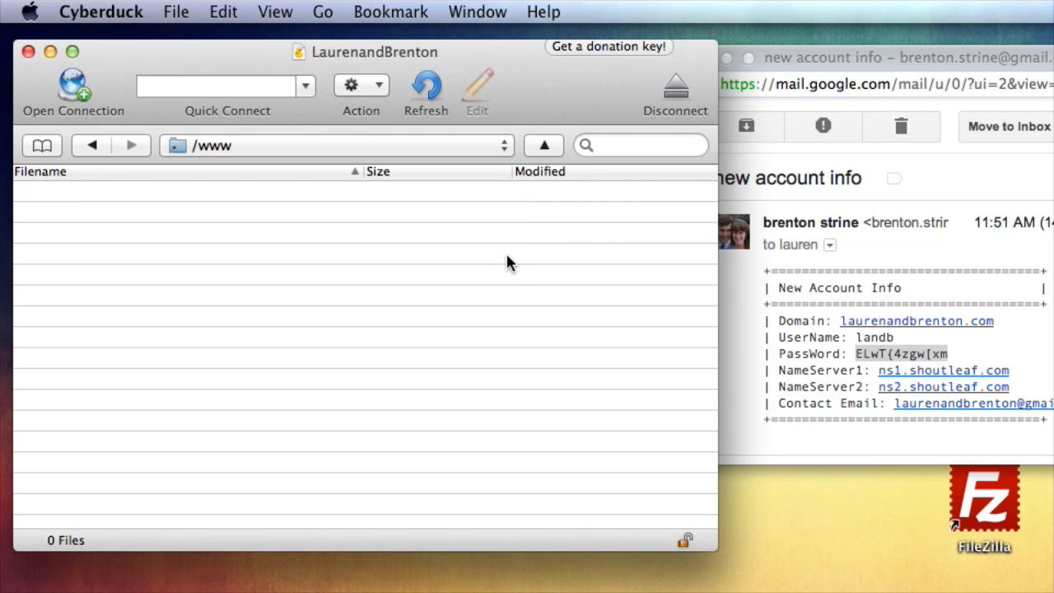
{"action": "left_click", "coordinate": [779, 60]}
Open the Webmaking 101 folder and place its window, showing hello.html, beside Cyberduck
{"action": "left_click_drag", "start_coordinate": [778, 56], "coordinate": [1053, 98]}
{"action": "double_click", "coordinate": [886, 92]}
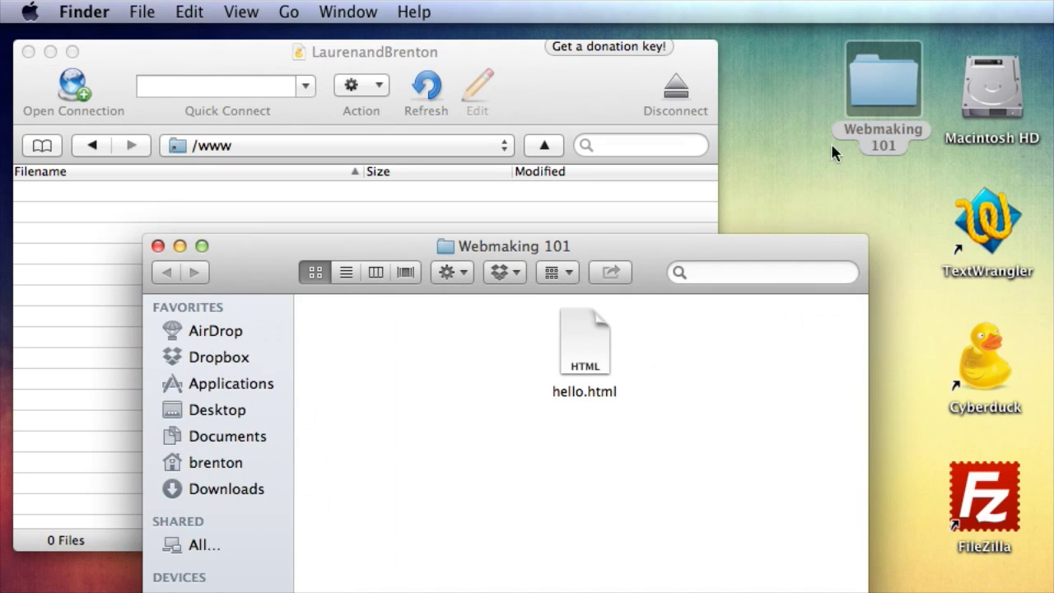
{"action": "left_click_drag", "start_coordinate": [311, 257], "coordinate": [521, 185]}
{"action": "left_click_drag", "start_coordinate": [774, 296], "coordinate": [555, 294]}
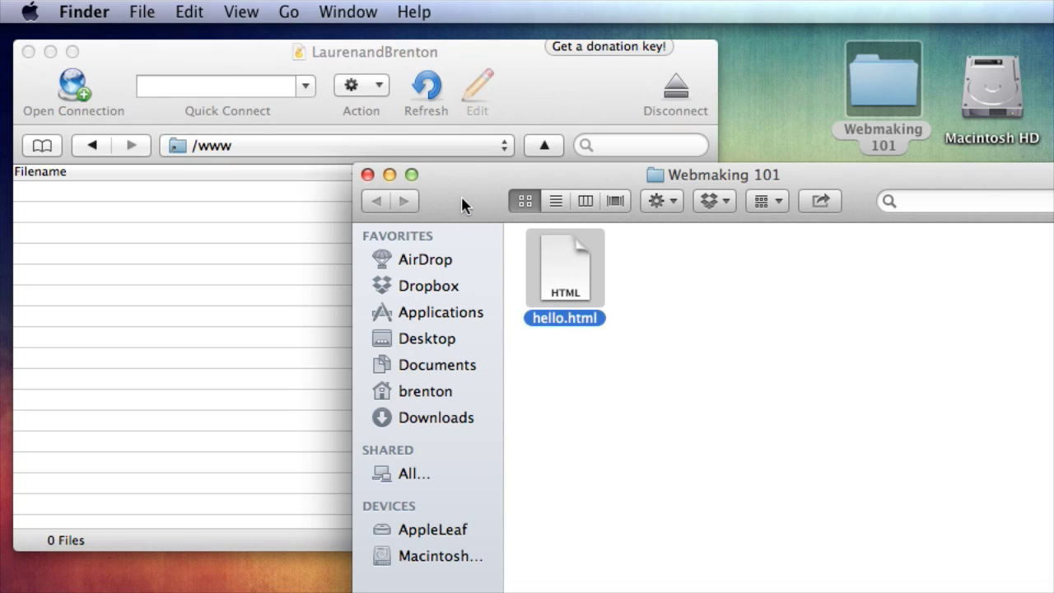
{"action": "left_click_drag", "start_coordinate": [460, 198], "coordinate": [853, 206]}
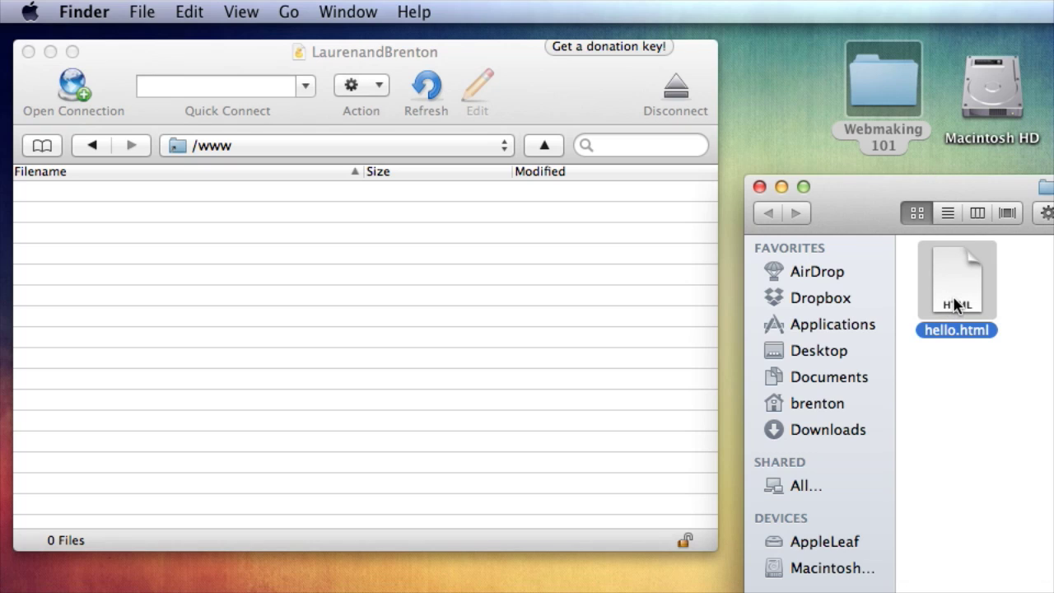
{"action": "left_click_drag", "start_coordinate": [955, 304], "coordinate": [940, 303]}
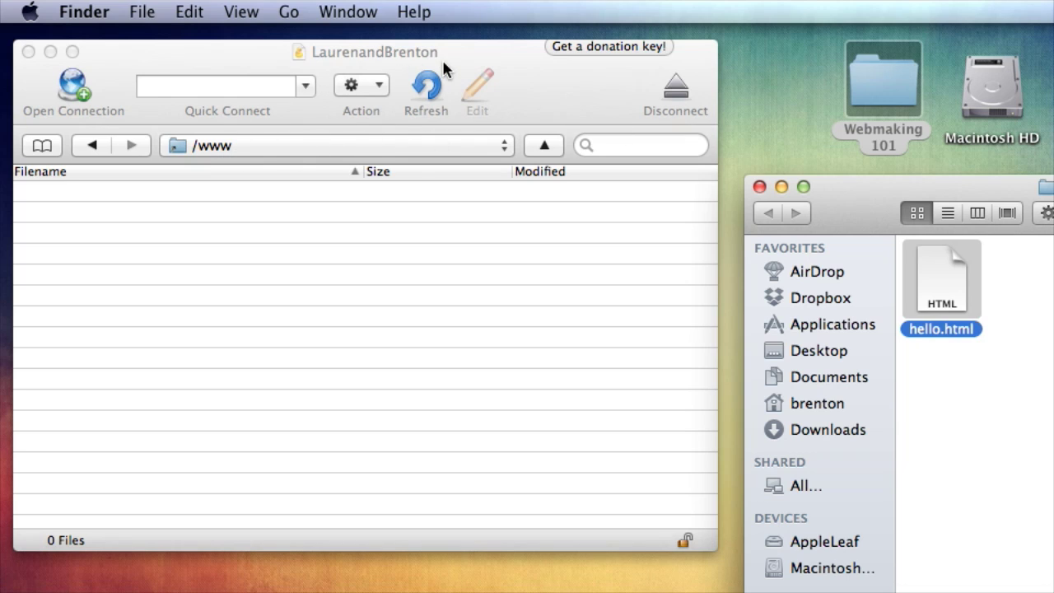
Refresh the remote listing and reopen the empty /www folder from the root
{"action": "left_click", "coordinate": [427, 86]}
{"action": "left_click", "coordinate": [534, 144]}
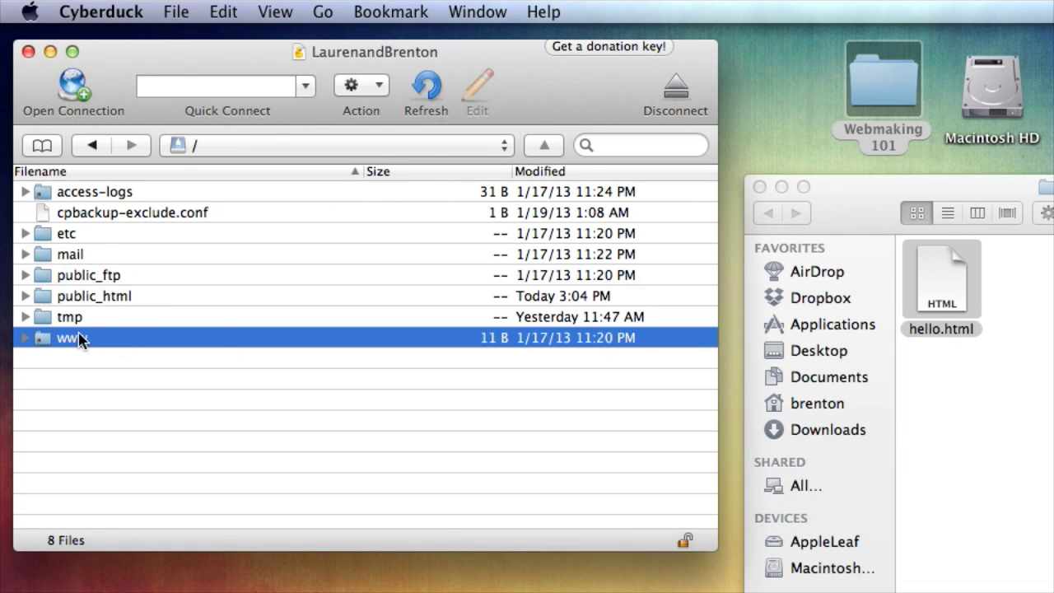
{"action": "double_click", "coordinate": [48, 341]}
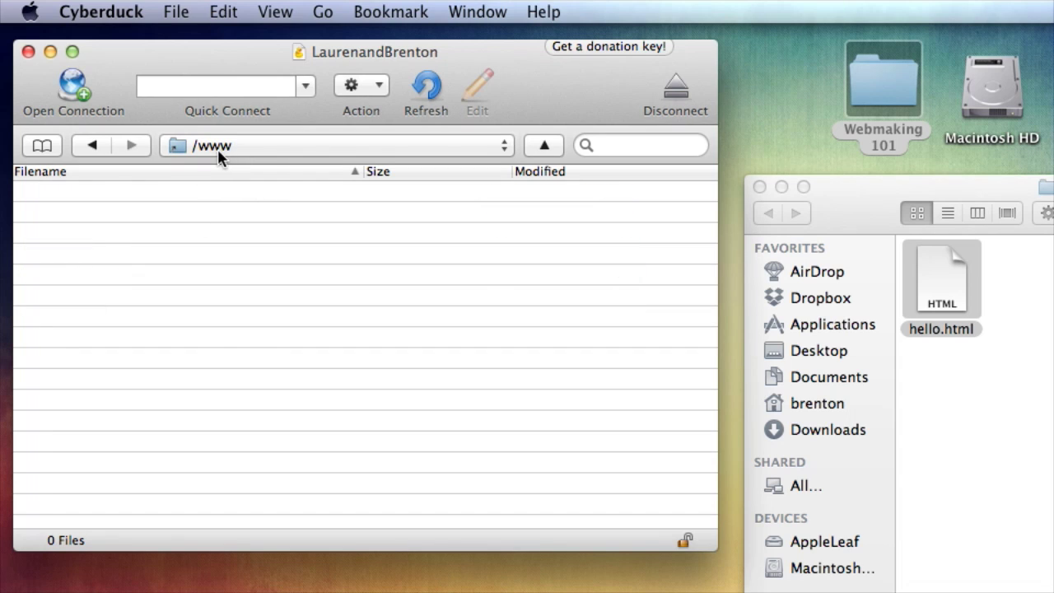
Upload hello.html (95 B) into /www and close the finished Transfers window
{"action": "left_click_drag", "start_coordinate": [952, 303], "coordinate": [341, 313]}
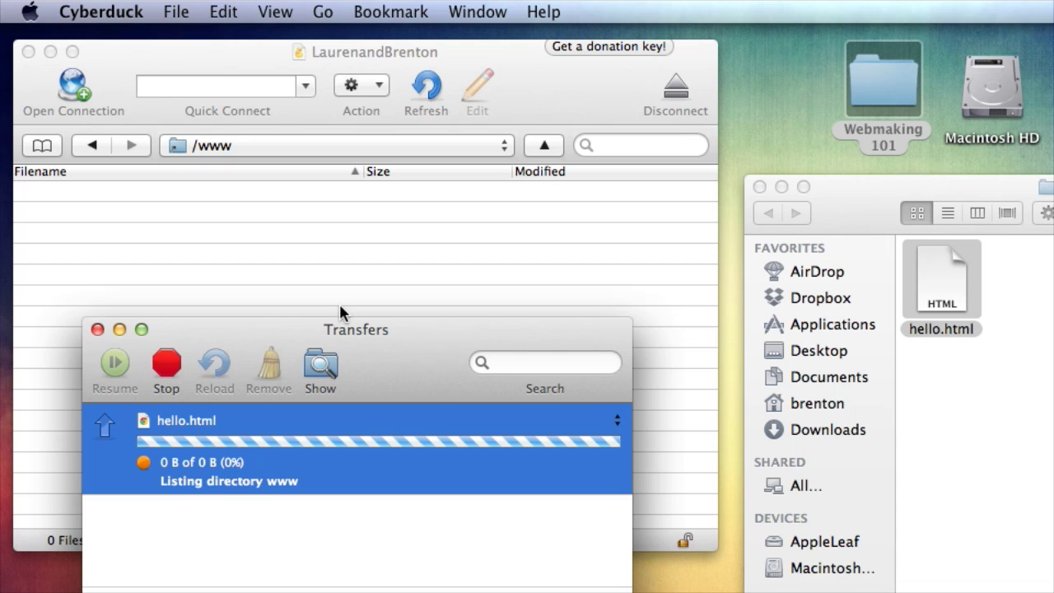
{"action": "left_click_drag", "start_coordinate": [247, 340], "coordinate": [252, 266]}
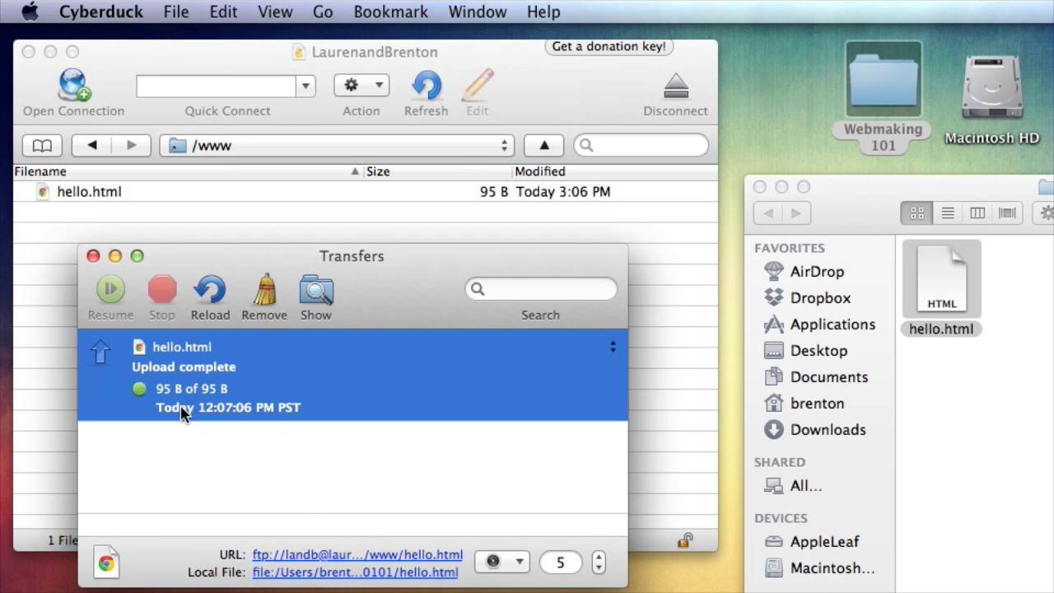
{"action": "left_click", "coordinate": [93, 255]}
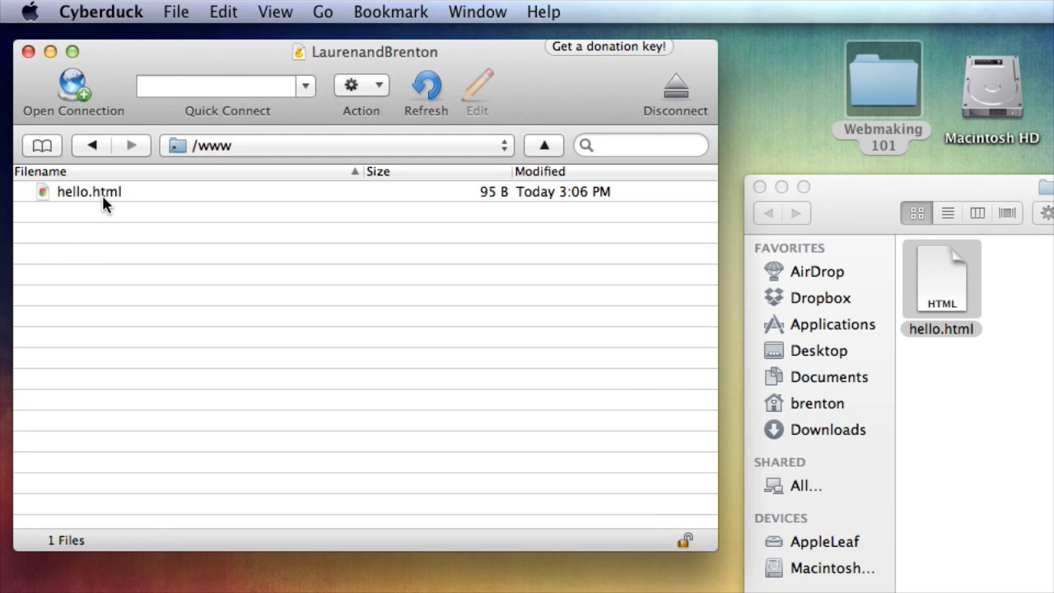
Move the email window out of the way before using the browser
{"action": "left_click", "coordinate": [828, 172]}
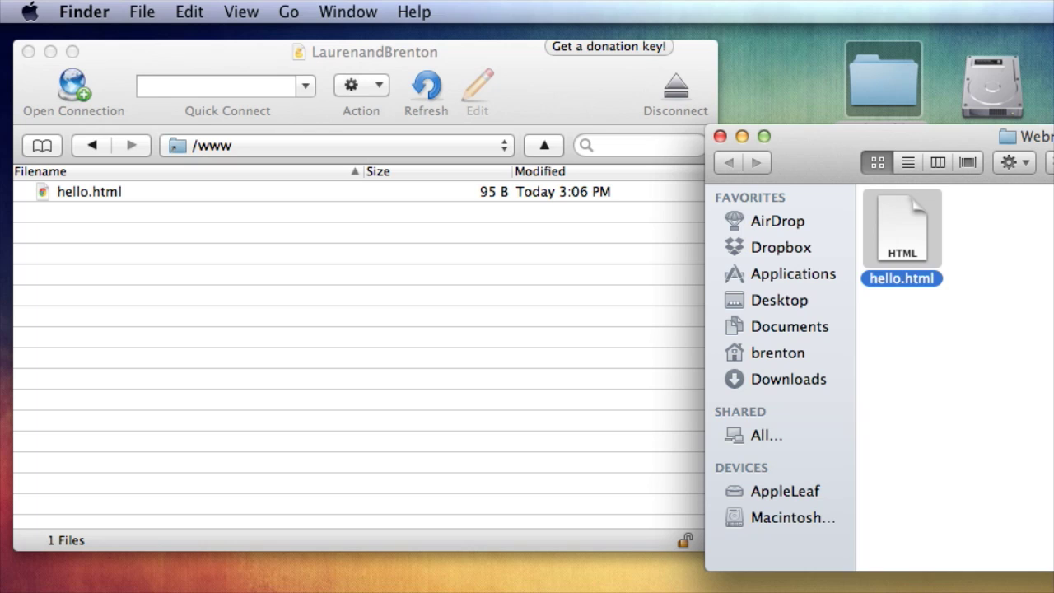
{"action": "key", "text": "super+Tab"}
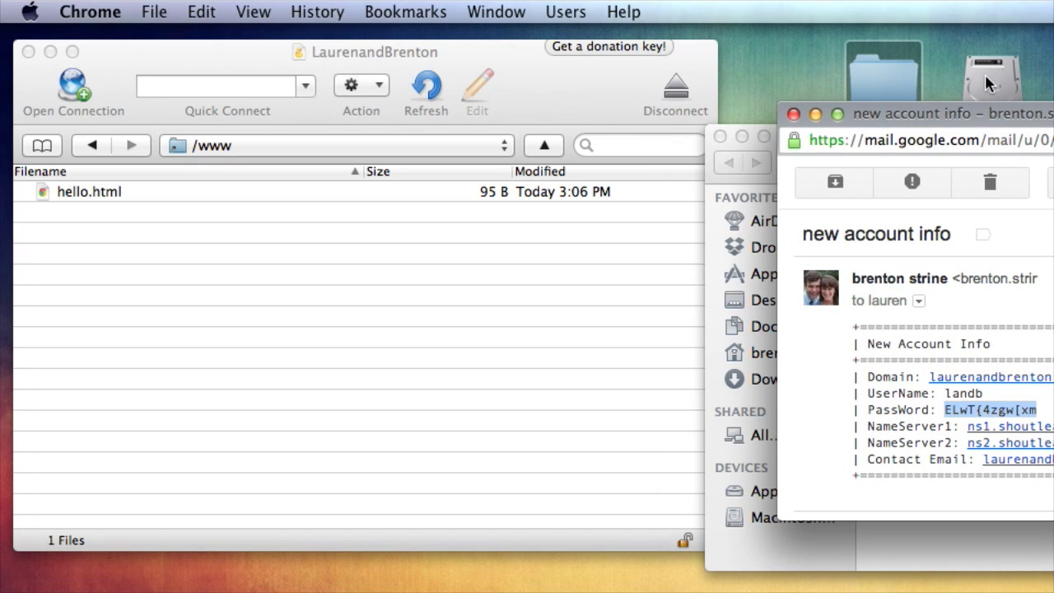
{"action": "left_click_drag", "start_coordinate": [994, 116], "coordinate": [898, 105]}
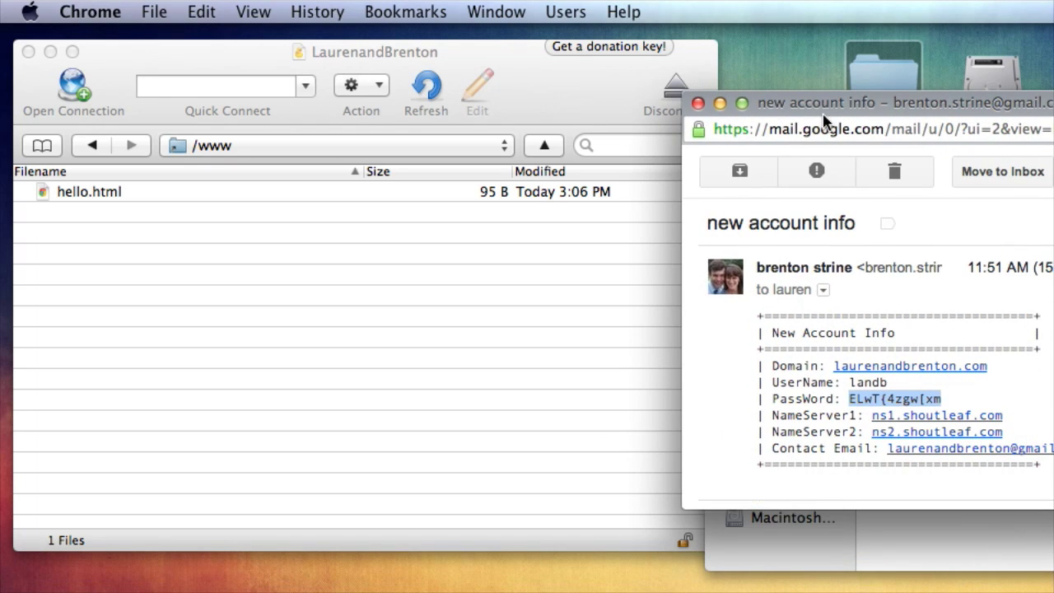
{"action": "left_click_drag", "start_coordinate": [823, 121], "coordinate": [1053, 33]}
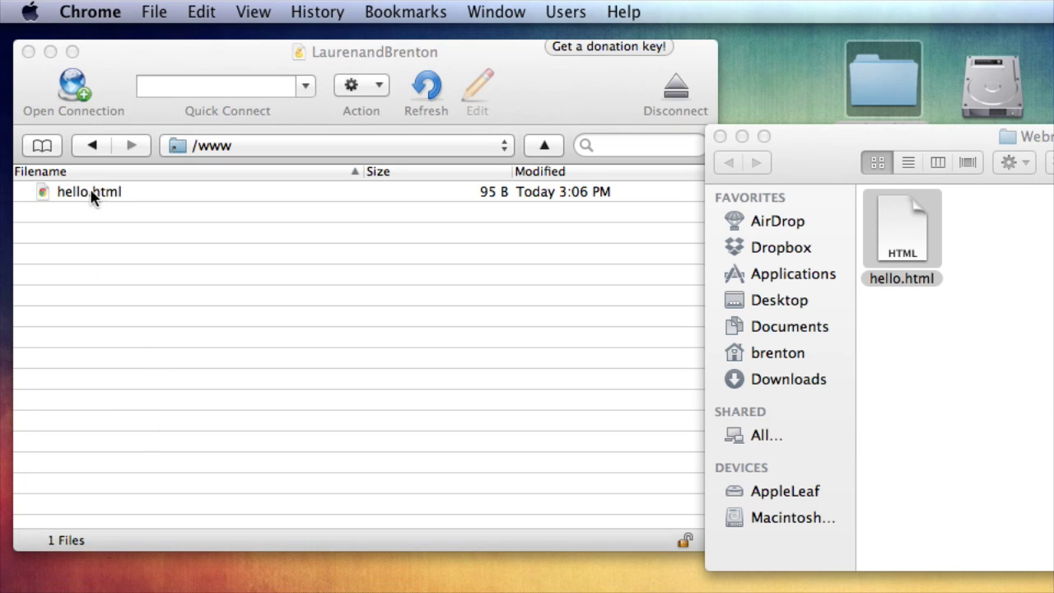
Open a new Chrome window and load laurenandbrenton.com
{"action": "key", "text": "super+n"}
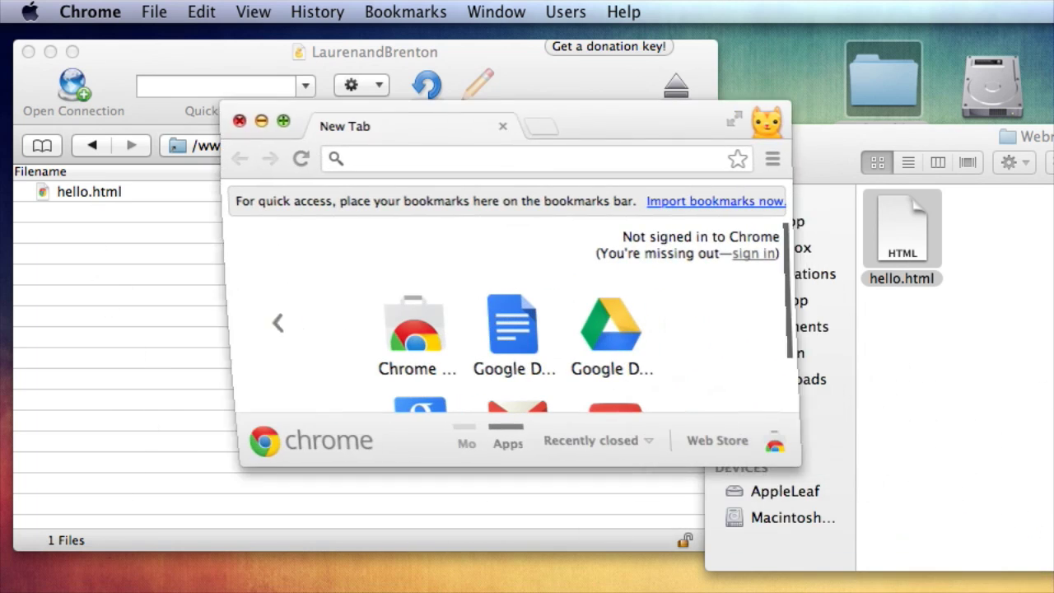
{"action": "left_click", "coordinate": [583, 157]}
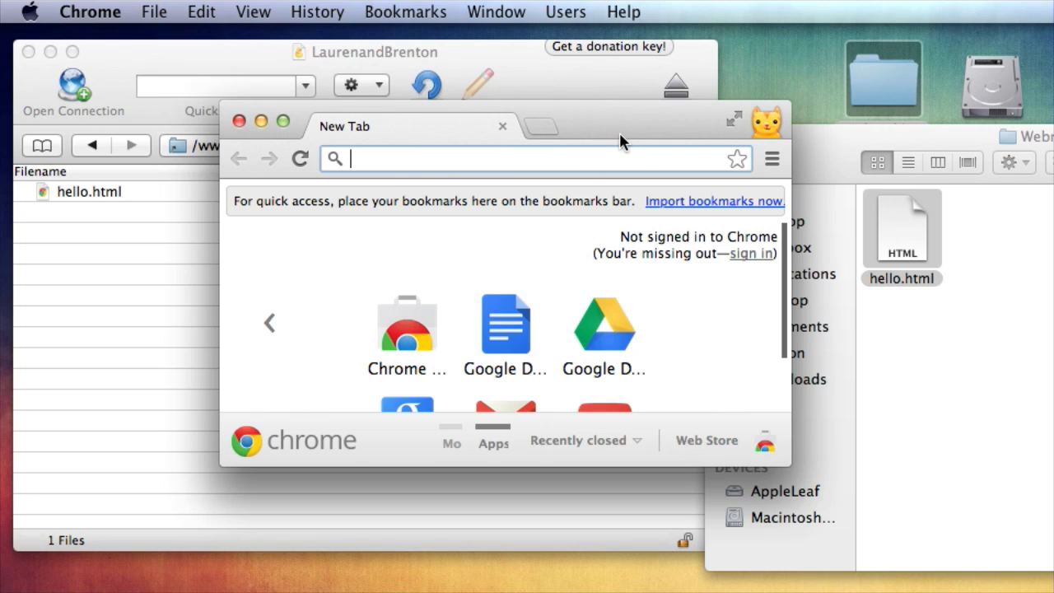
{"action": "type", "text": "laurena"}
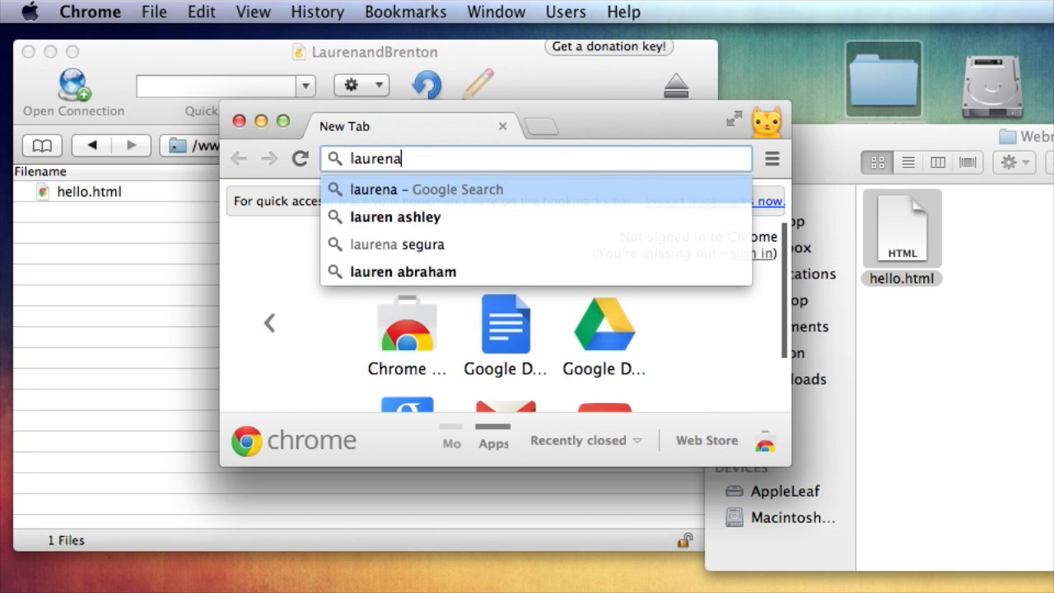
{"action": "type", "text": "ndbrent"}
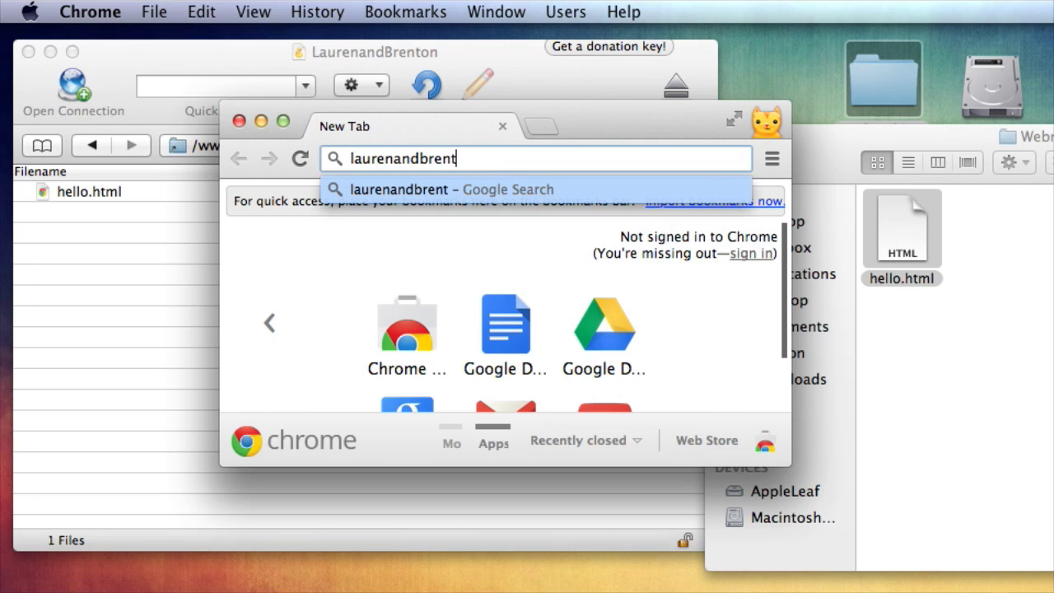
{"action": "type", "text": "on.com"}
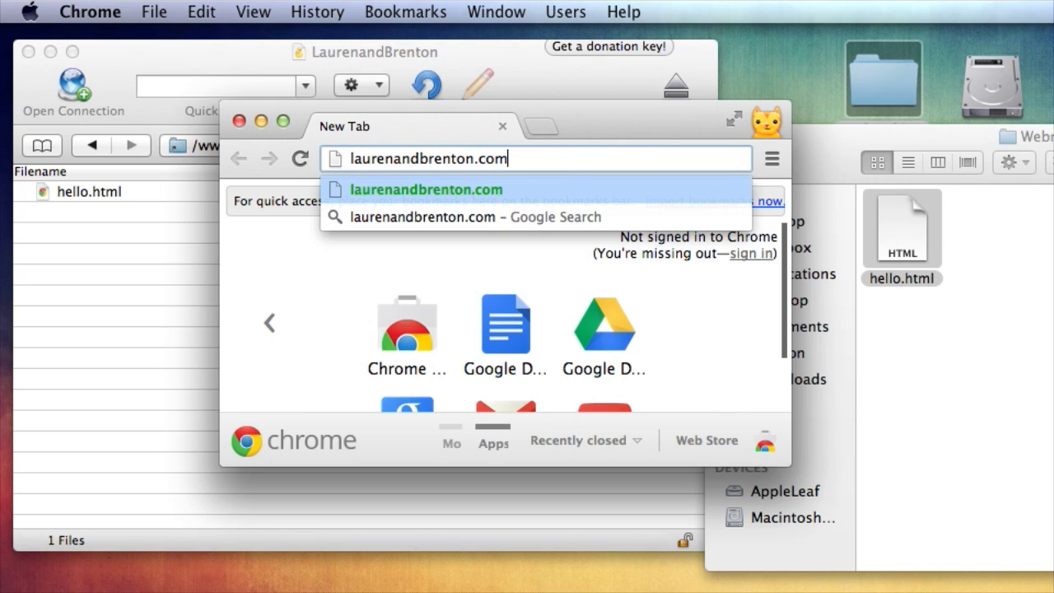
{"action": "key", "text": "Return"}
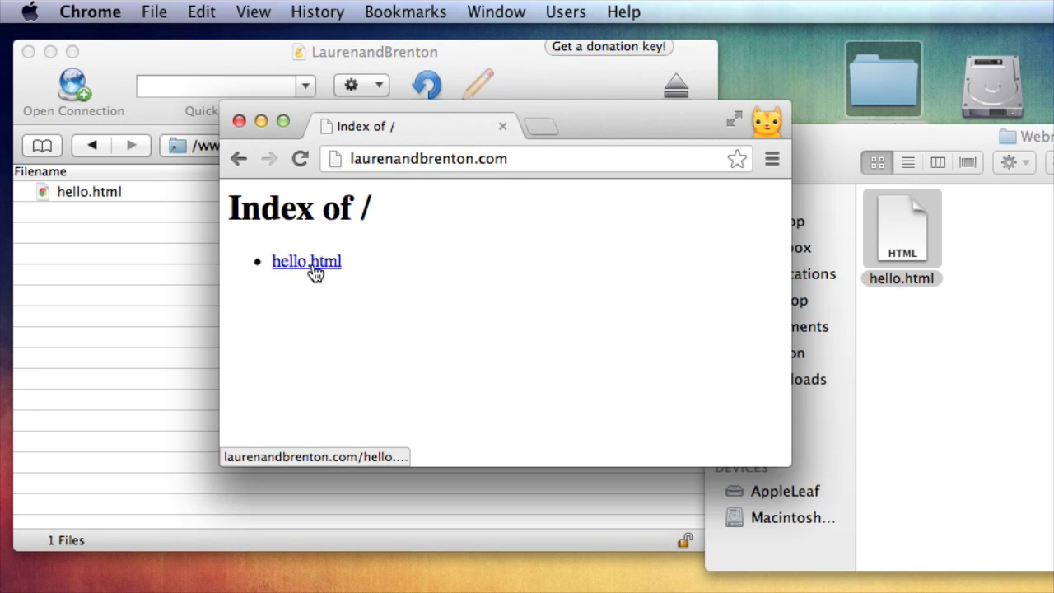
Load laurenandbrenton.com/hello.html, which displays the text 'hello'
{"action": "left_click", "coordinate": [536, 162]}
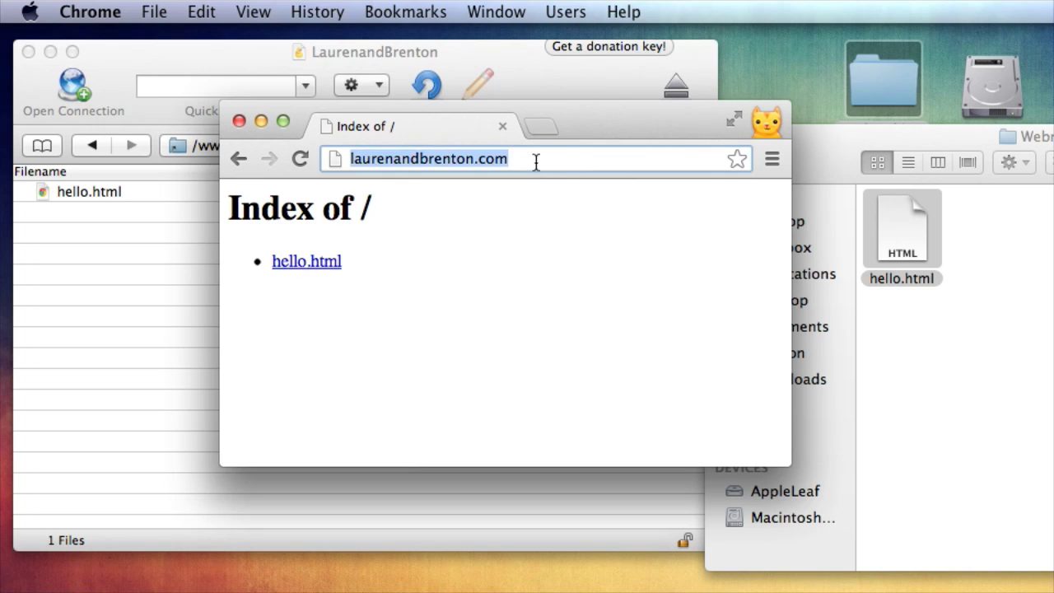
{"action": "left_click", "coordinate": [549, 161]}
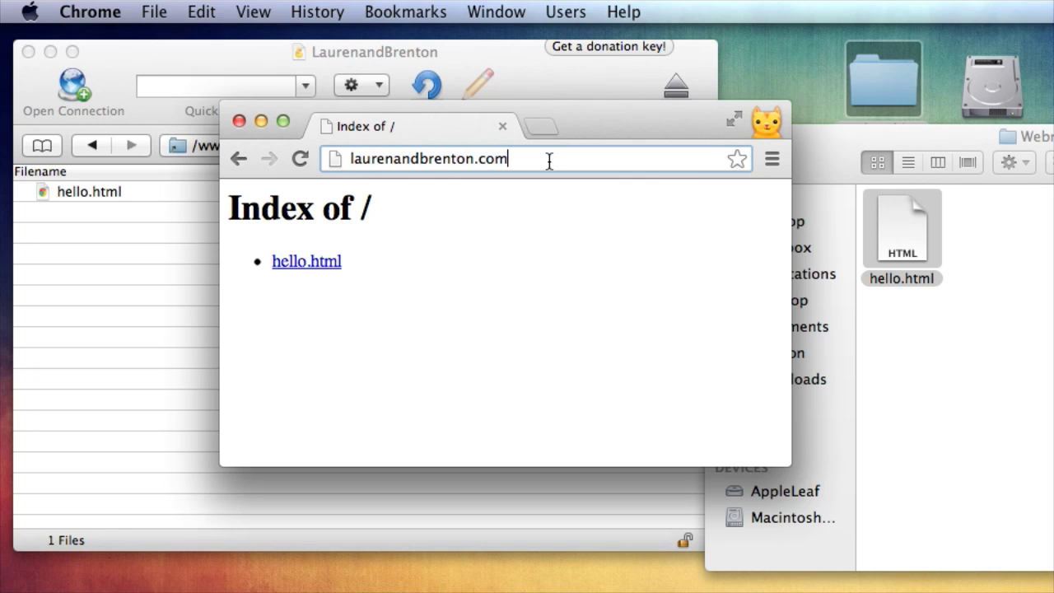
{"action": "type", "text": "/hell"}
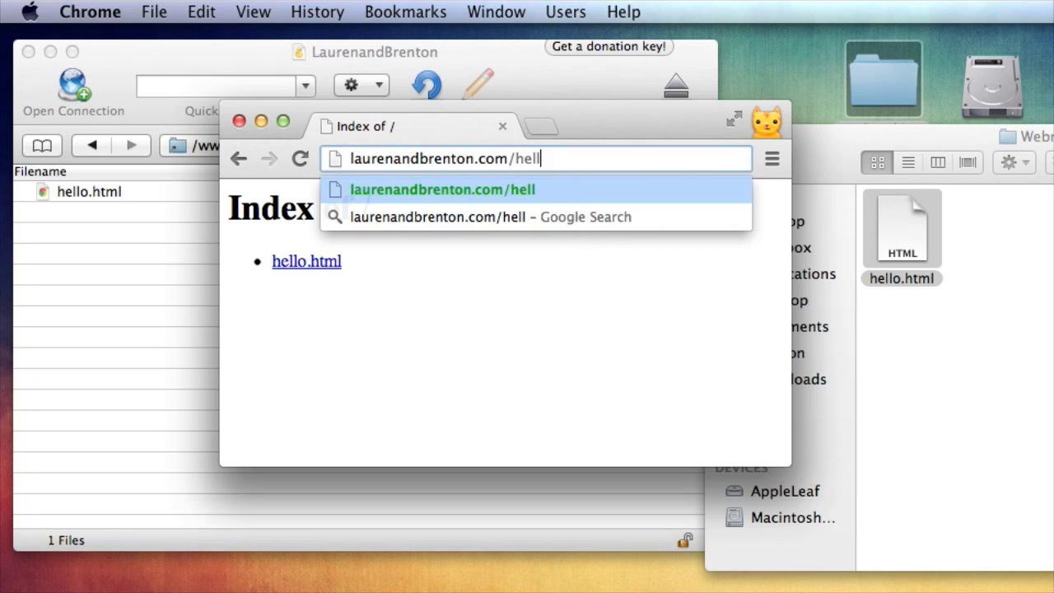
{"action": "type", "text": "o.html"}
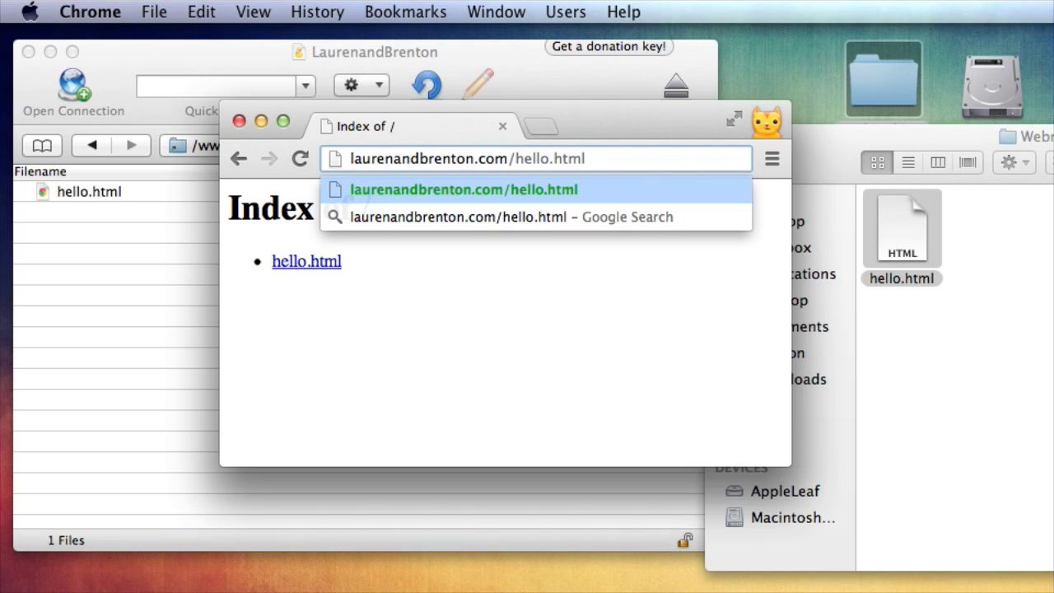
{"action": "key", "text": "Return"}
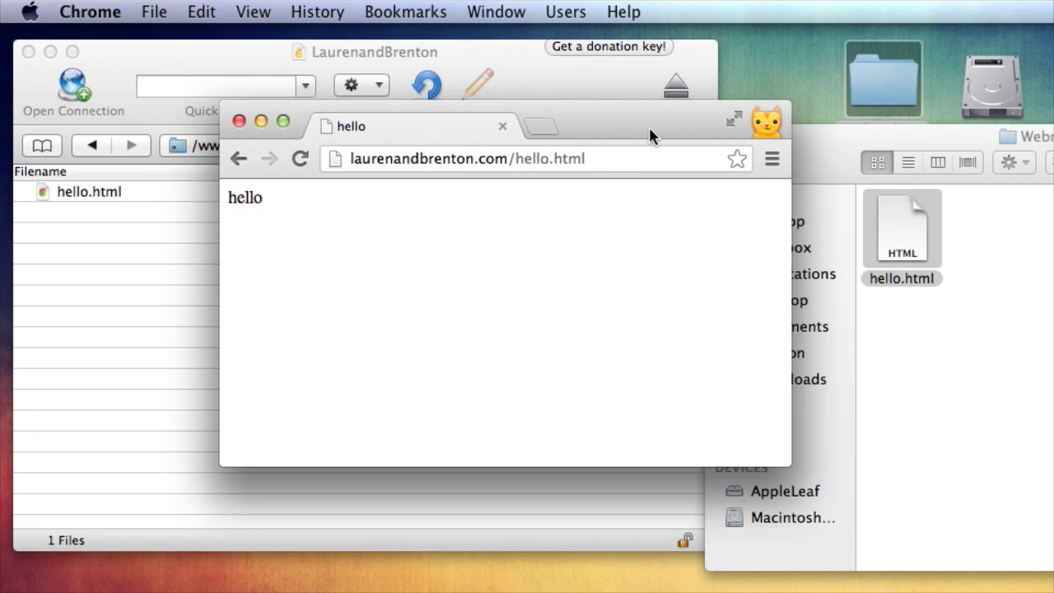
{"action": "left_click_drag", "start_coordinate": [635, 129], "coordinate": [439, 127]}
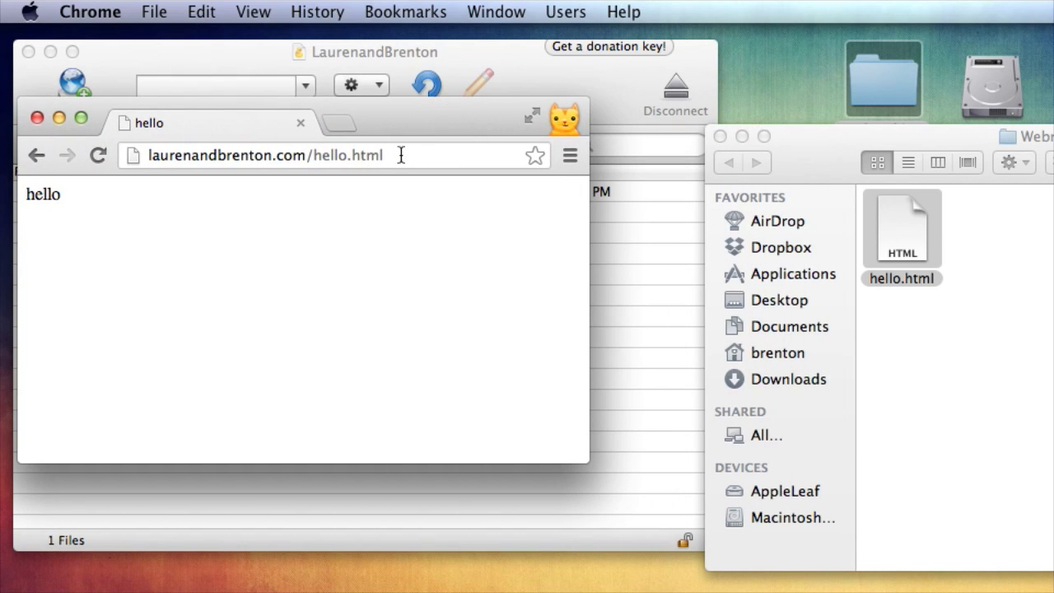
Open the local hello.html in a new Chrome tab and widen the window
{"action": "left_click", "coordinate": [340, 126]}
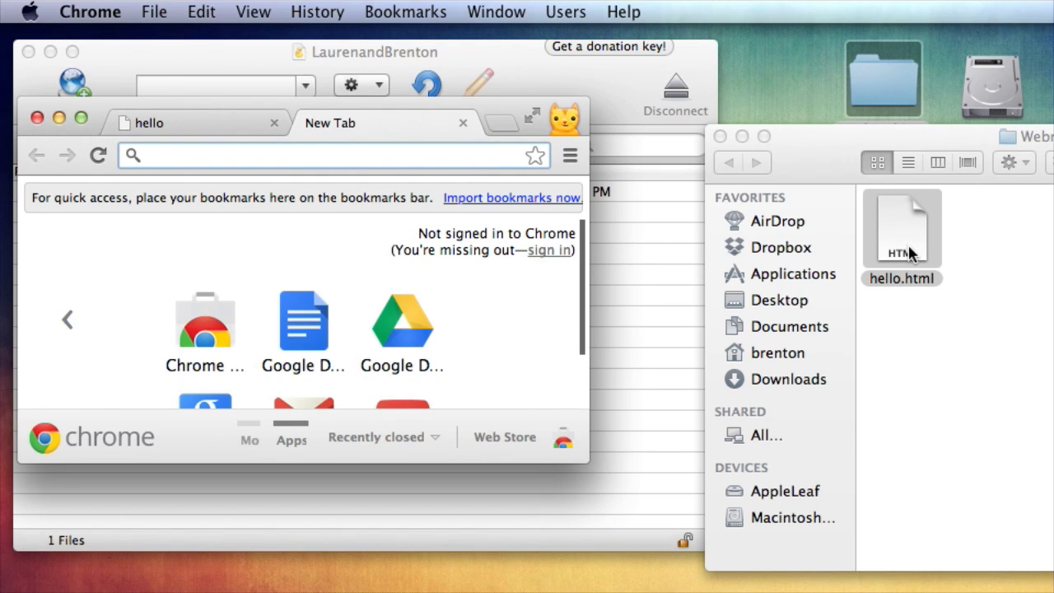
{"action": "left_click_drag", "start_coordinate": [906, 239], "coordinate": [360, 234]}
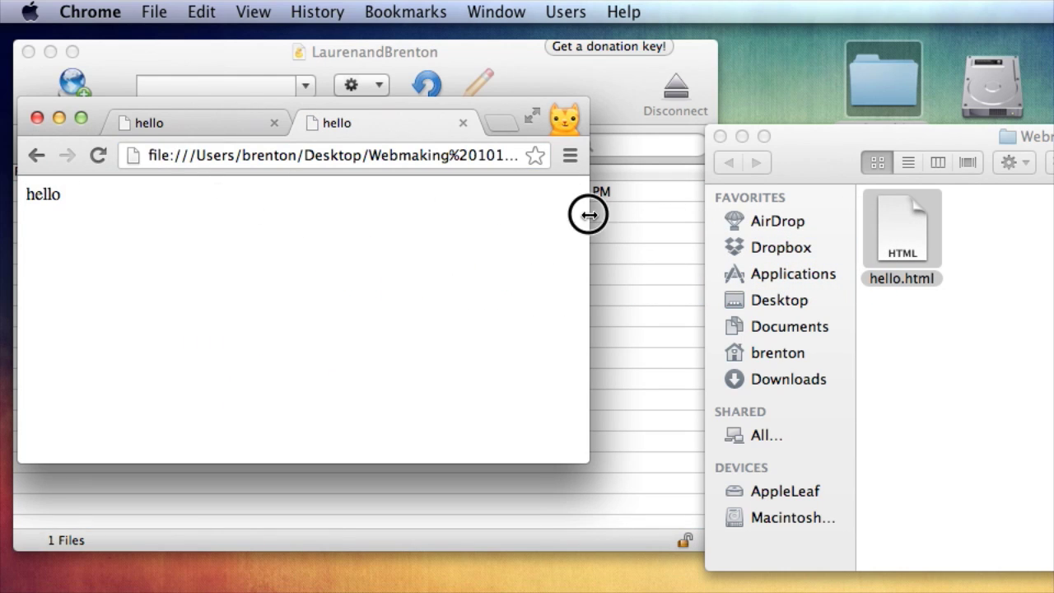
{"action": "left_click_drag", "start_coordinate": [589, 211], "coordinate": [741, 210]}
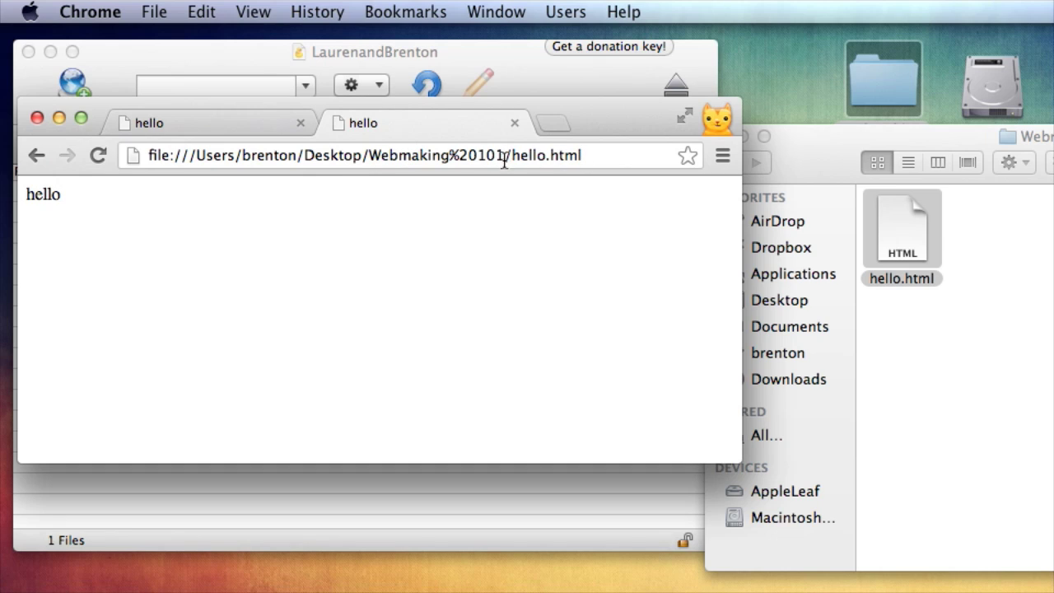
{"action": "left_click_drag", "start_coordinate": [31, 197], "coordinate": [101, 195]}
Compare the live and local tabs, both reading 'hello', then move Chrome aside to reveal Cyberduck
{"action": "left_click", "coordinate": [182, 120]}
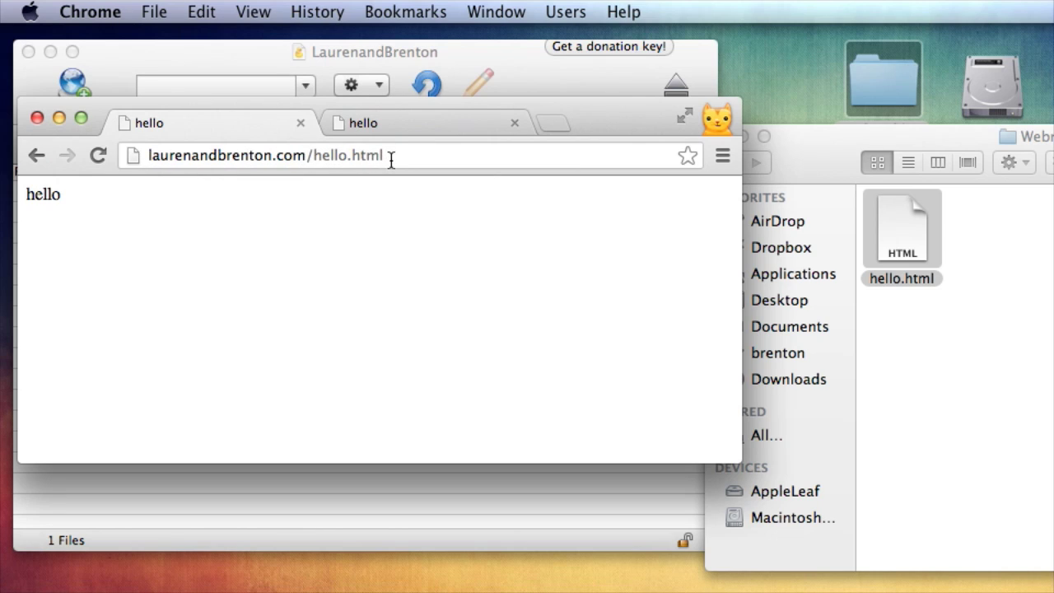
{"action": "left_click", "coordinate": [390, 123]}
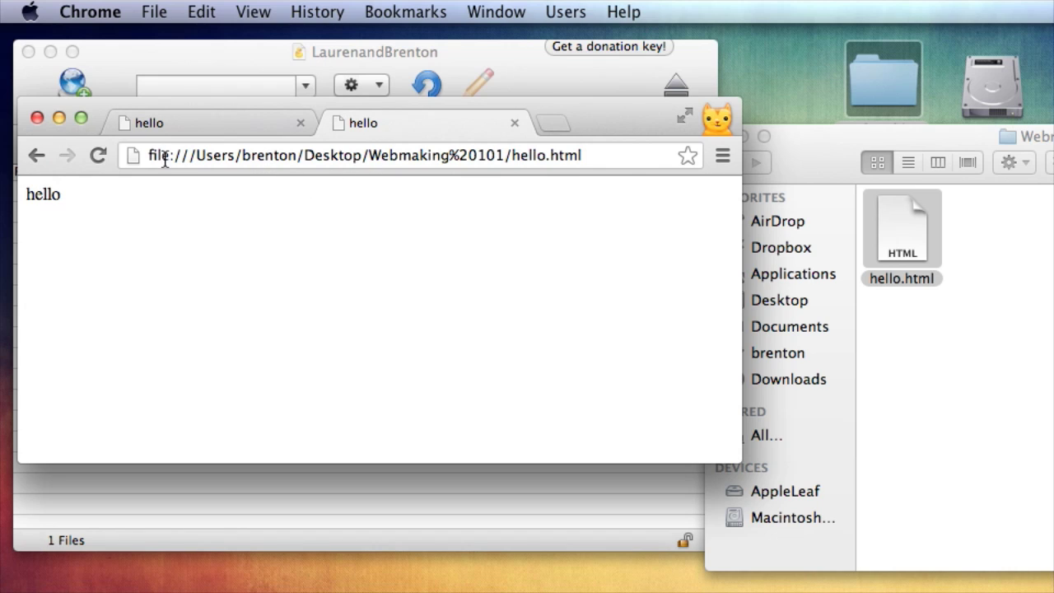
{"action": "left_click", "coordinate": [188, 122]}
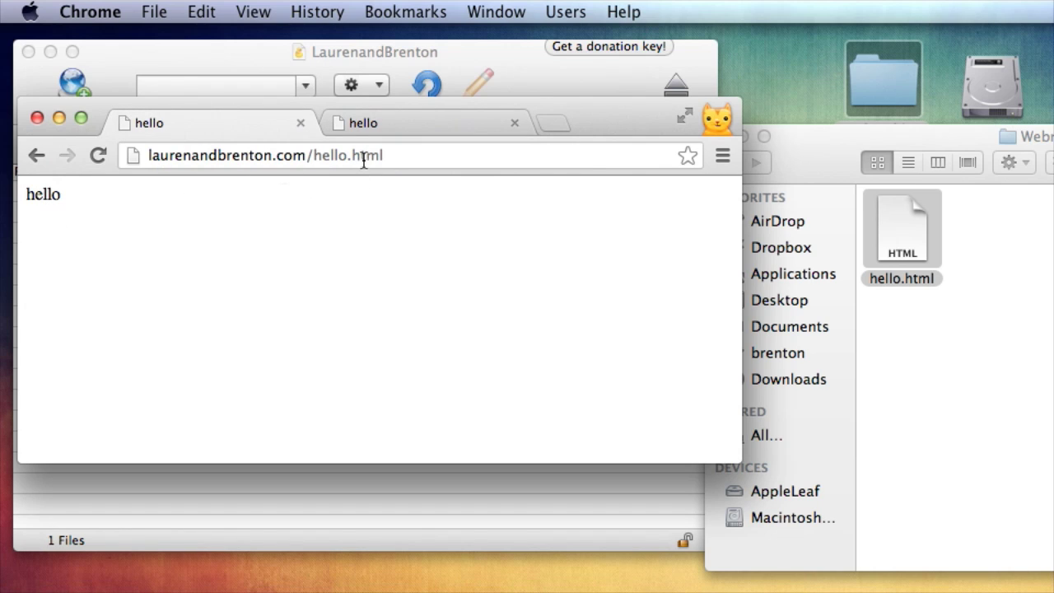
{"action": "left_click_drag", "start_coordinate": [564, 122], "coordinate": [566, 431]}
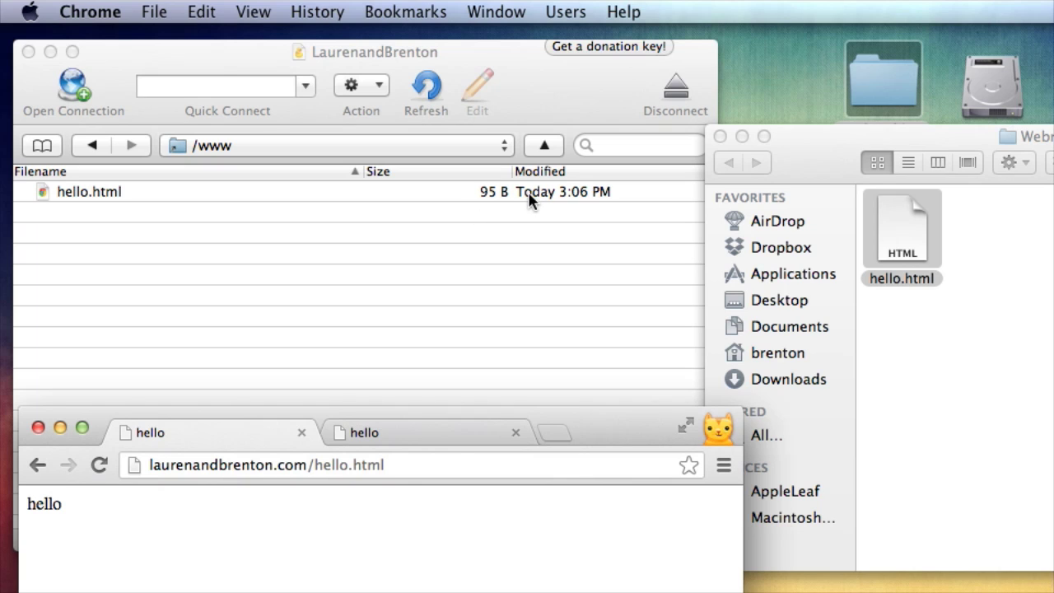
Open the local hello.html from Finder with TextEdit to show its HTML source
{"action": "left_click", "coordinate": [88, 193]}
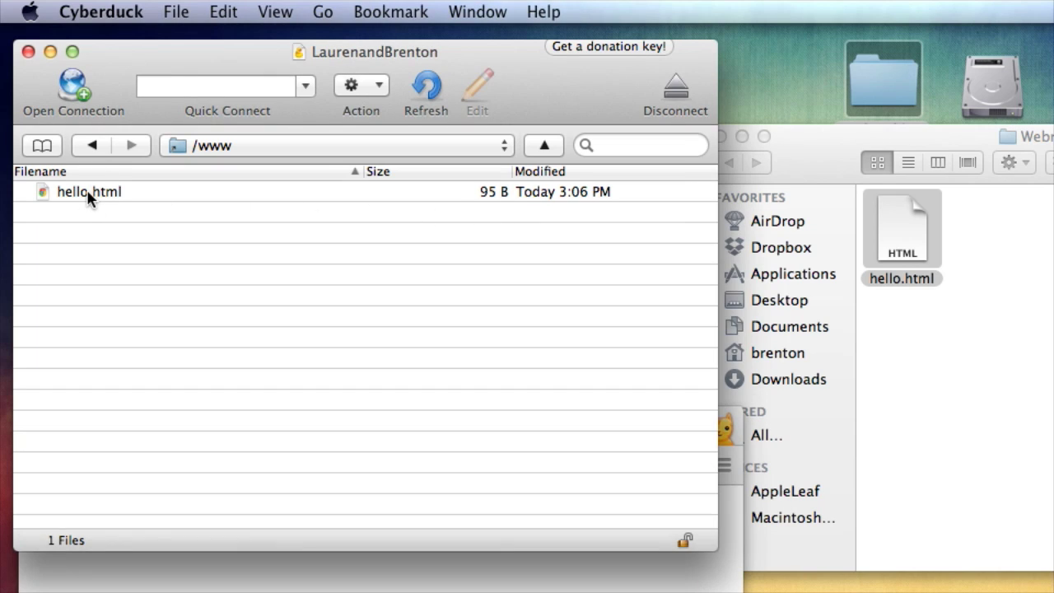
{"action": "left_click", "coordinate": [920, 236]}
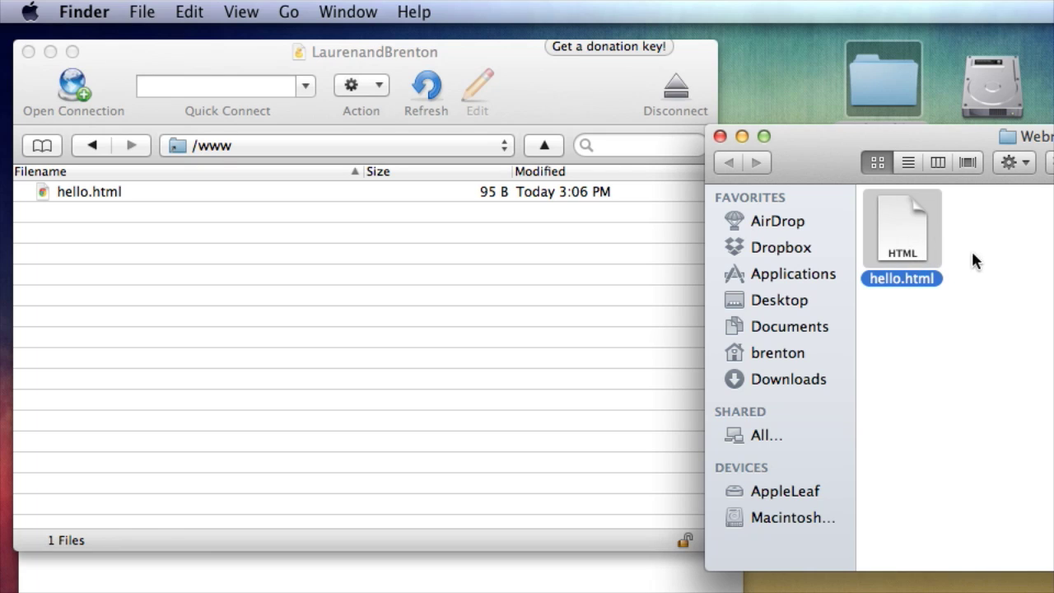
{"action": "left_click", "coordinate": [371, 568]}
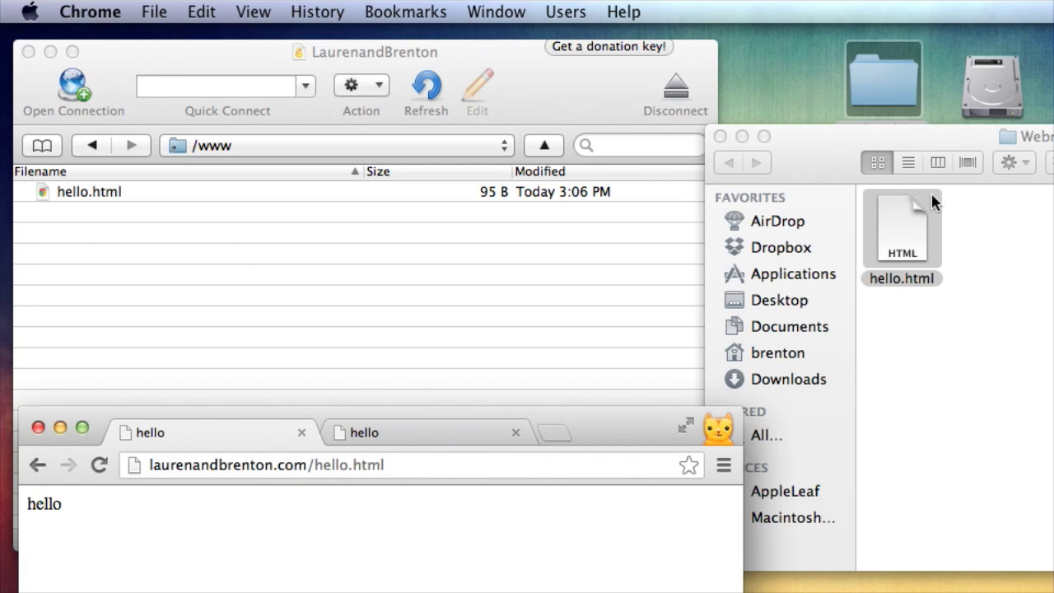
{"action": "left_click", "coordinate": [904, 258]}
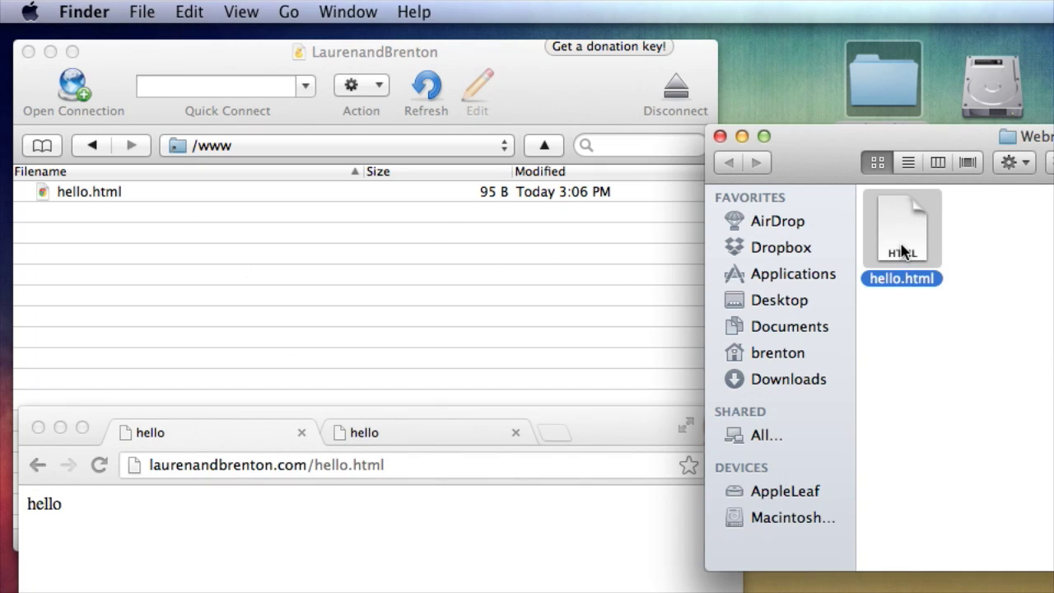
{"action": "right_click", "coordinate": [903, 247]}
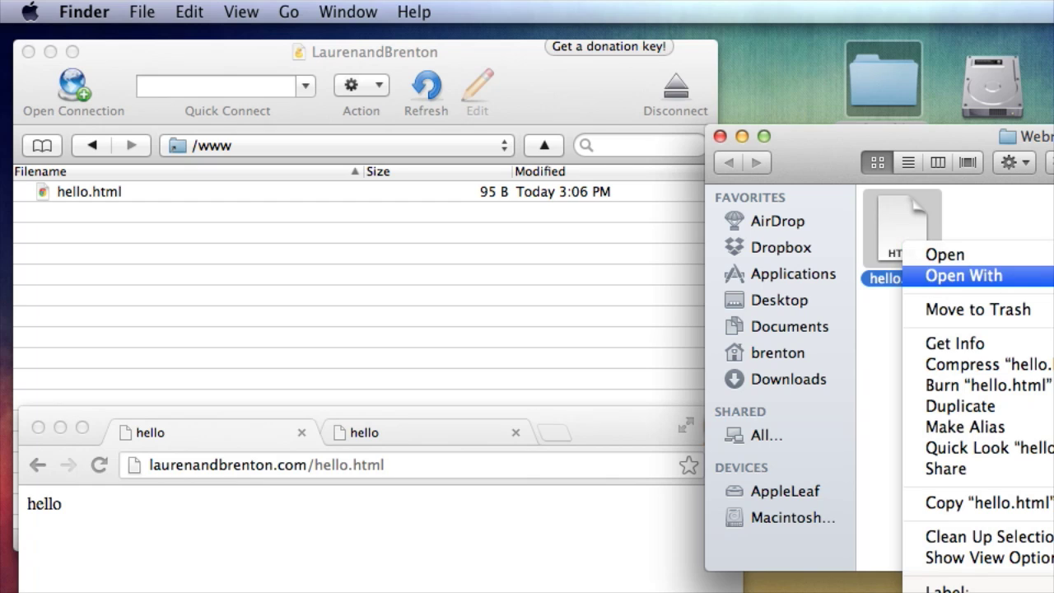
{"action": "left_click", "coordinate": [1029, 275]}
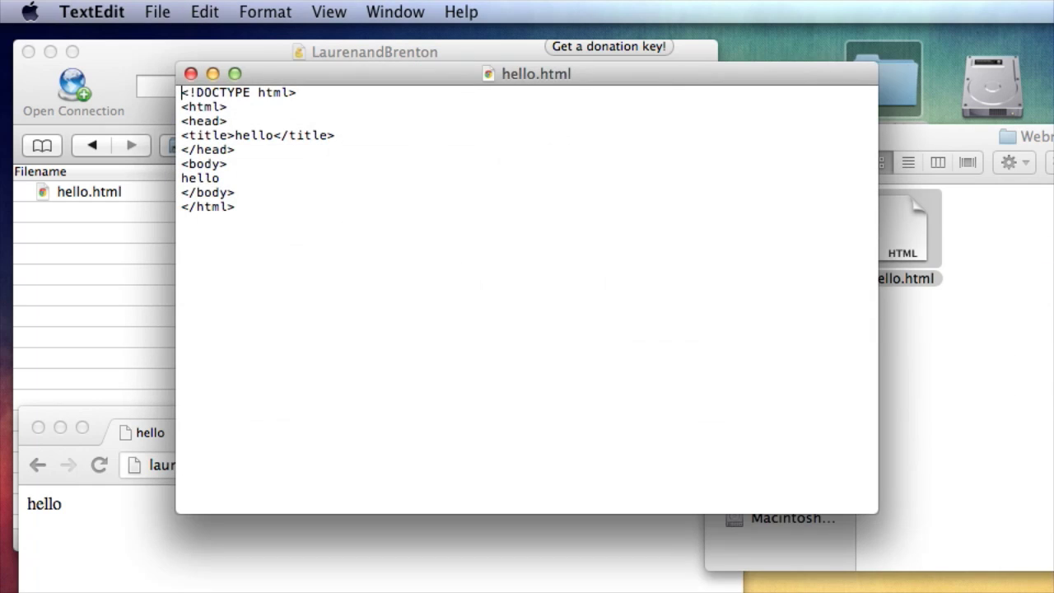
Append ' this is a local change!!' after 'hello' in the body and save hello.html
{"action": "left_click", "coordinate": [261, 177]}
{"action": "type", "text": "this i"}
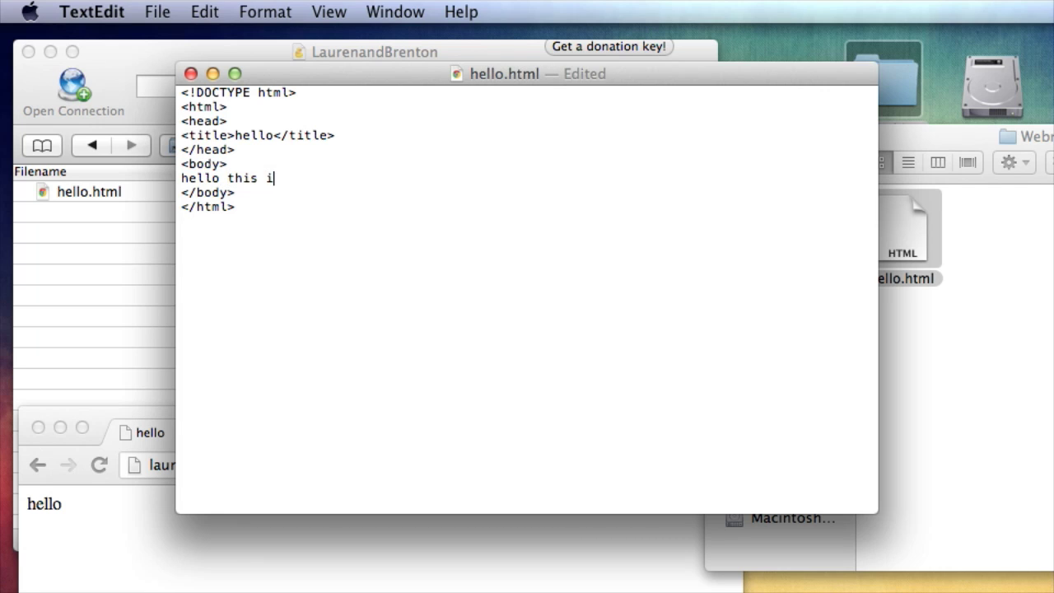
{"action": "type", "text": "s a local change!!"}
{"action": "left_click", "coordinate": [158, 11]}
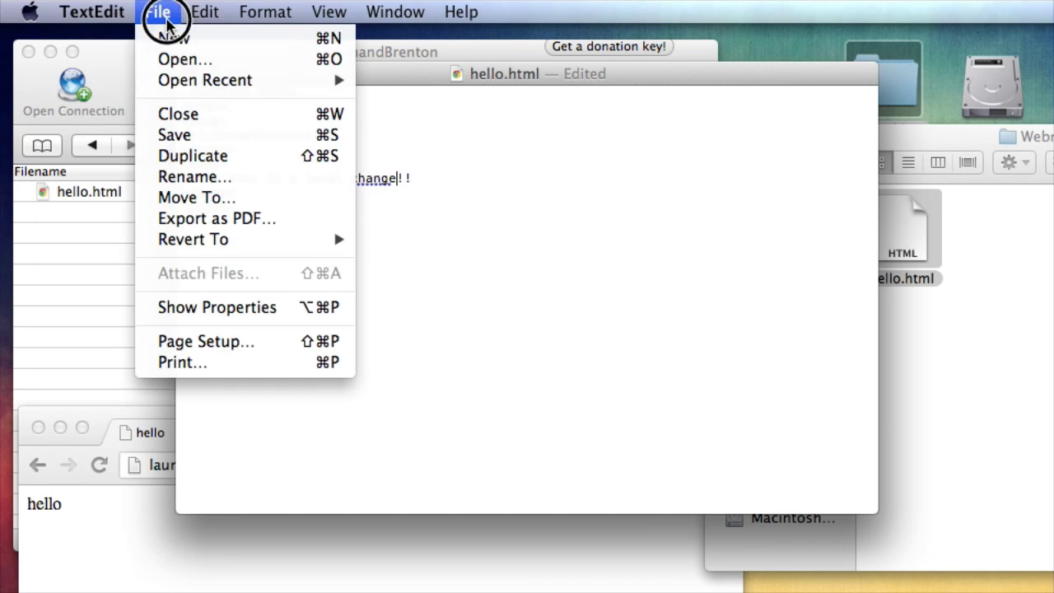
{"action": "left_click", "coordinate": [182, 134]}
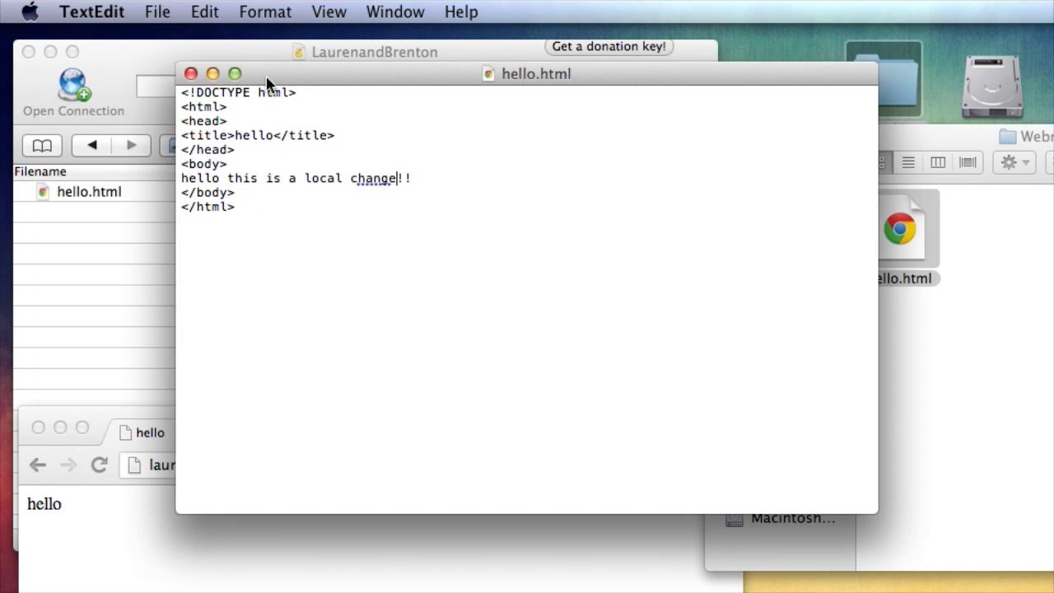
{"action": "left_click_drag", "start_coordinate": [276, 81], "coordinate": [767, 511]}
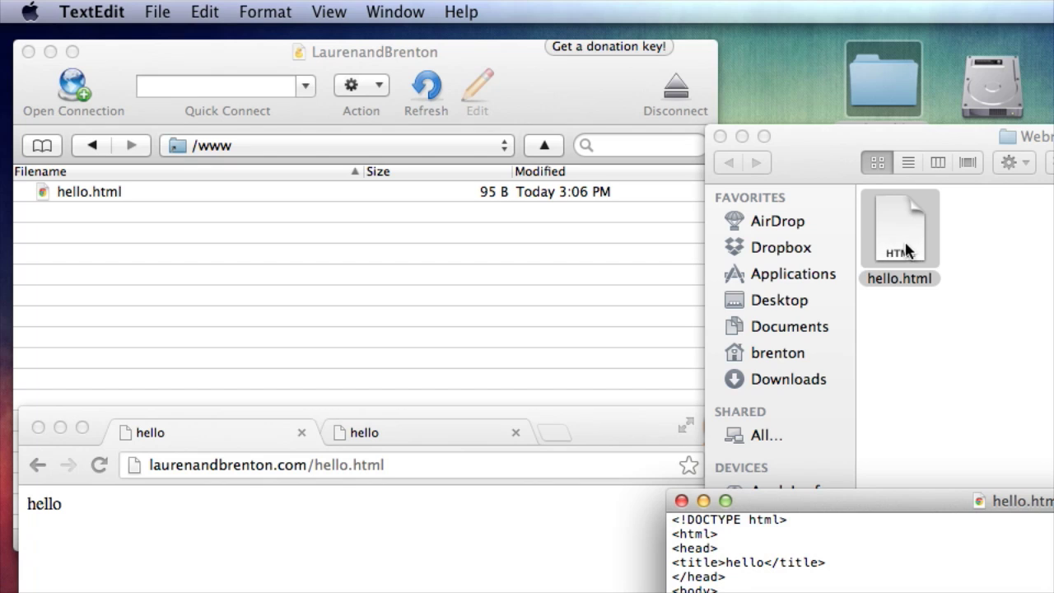
{"action": "left_click", "coordinate": [905, 249]}
Reload the local file tab, which now shows 'hello this is a local change!!'
{"action": "left_click", "coordinate": [463, 516]}
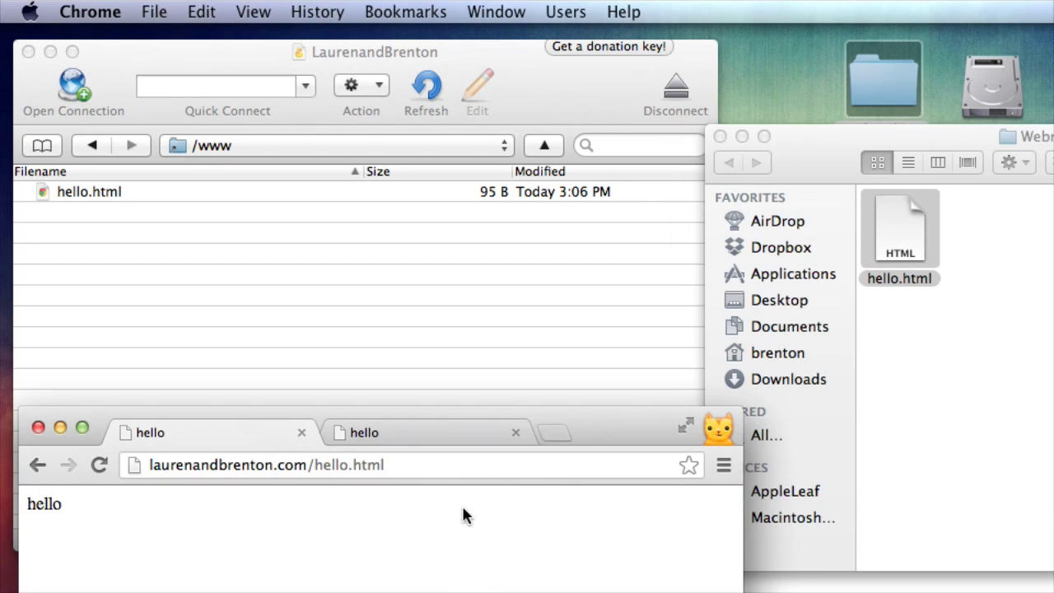
{"action": "left_click_drag", "start_coordinate": [626, 430], "coordinate": [627, 111]}
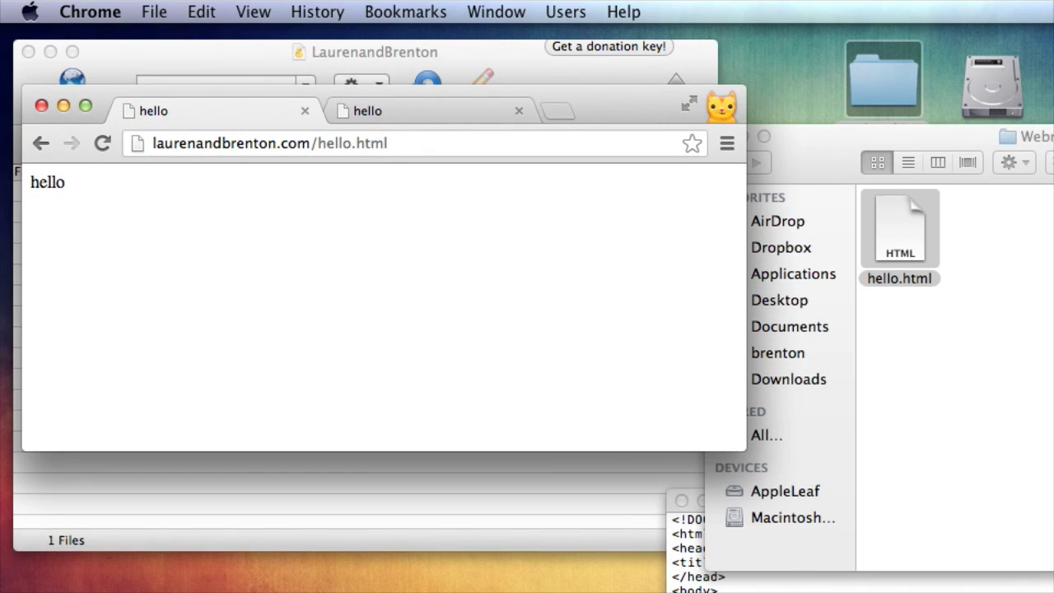
{"action": "left_click", "coordinate": [847, 510]}
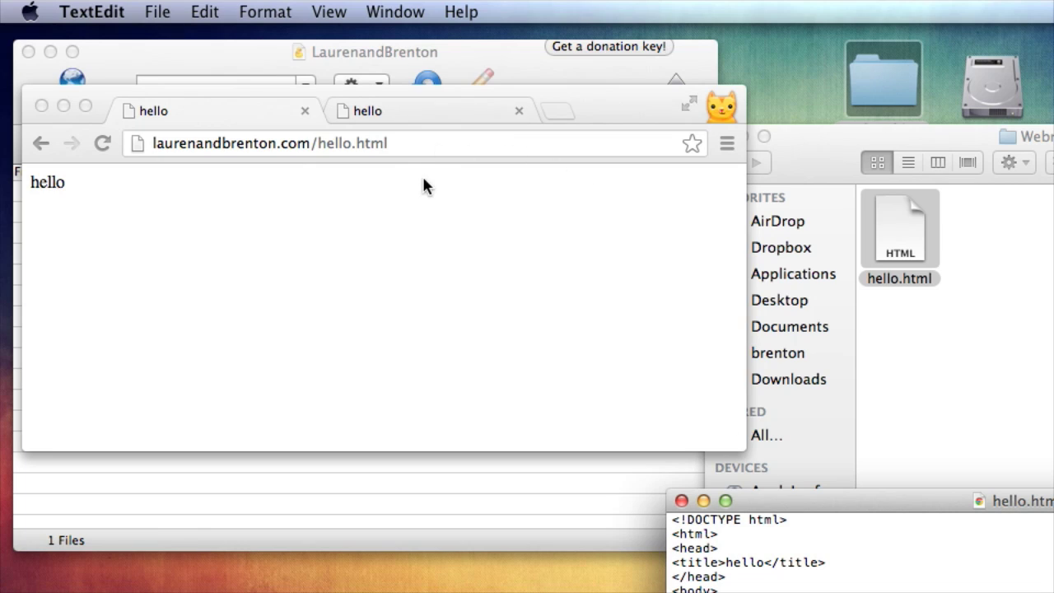
{"action": "left_click", "coordinate": [379, 115]}
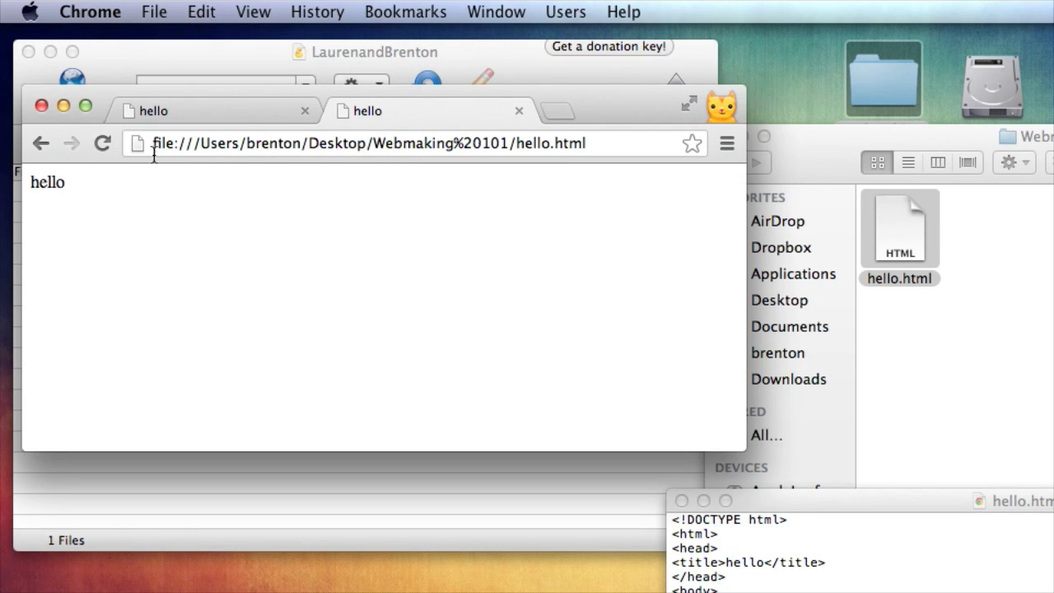
{"action": "left_click", "coordinate": [102, 143]}
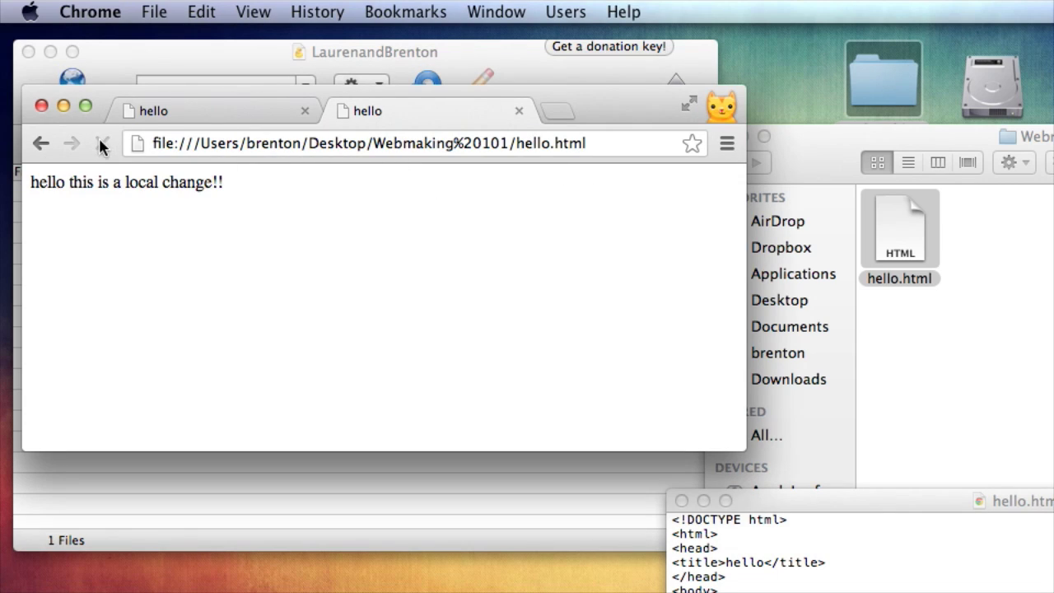
{"action": "left_click_drag", "start_coordinate": [38, 182], "coordinate": [285, 183]}
{"action": "left_click", "coordinate": [282, 175]}
Reload the live page, which still reads 'hello', then minimize Chrome
{"action": "left_click", "coordinate": [247, 110]}
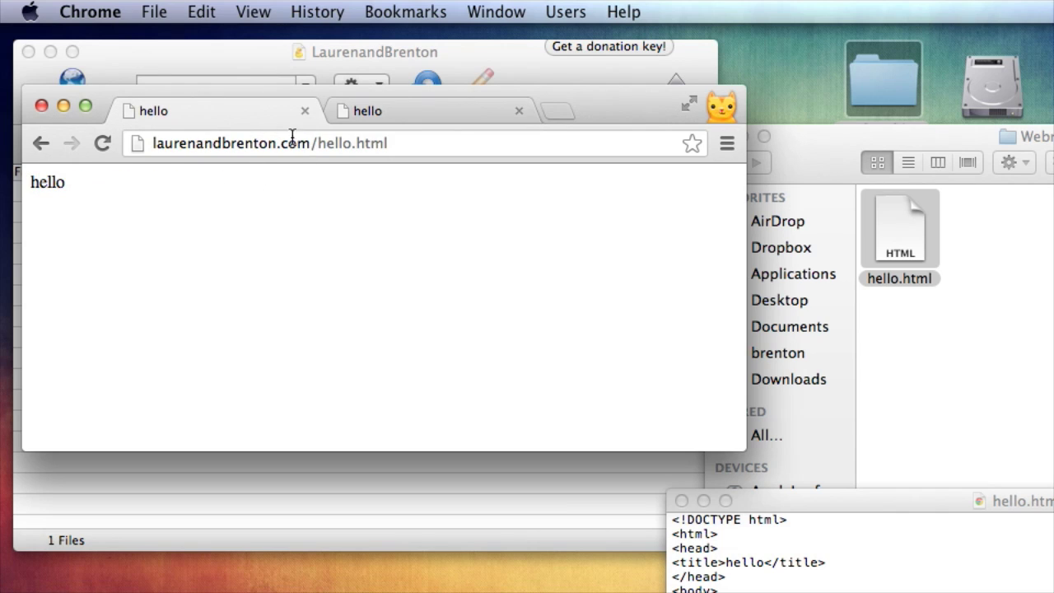
{"action": "left_click", "coordinate": [102, 143]}
{"action": "left_click_drag", "start_coordinate": [586, 121], "coordinate": [616, 348]}
{"action": "key", "text": "super+m"}
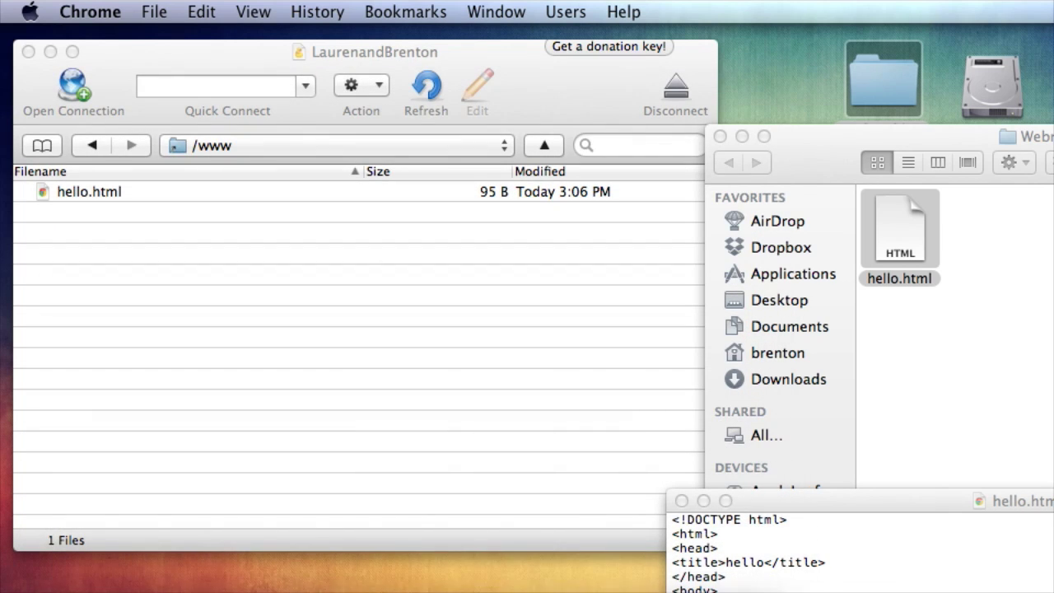
Drag the edited hello.html into Cyberduck's /www and overwrite the server copy, now 120 B
{"action": "left_click", "coordinate": [527, 589]}
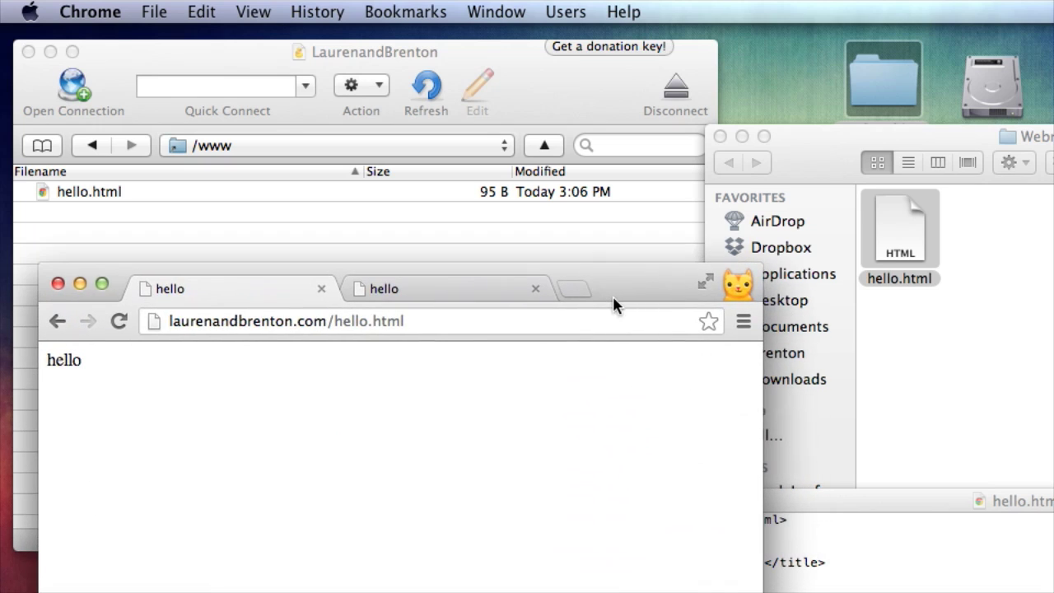
{"action": "left_click", "coordinate": [835, 161]}
{"action": "left_click", "coordinate": [569, 82]}
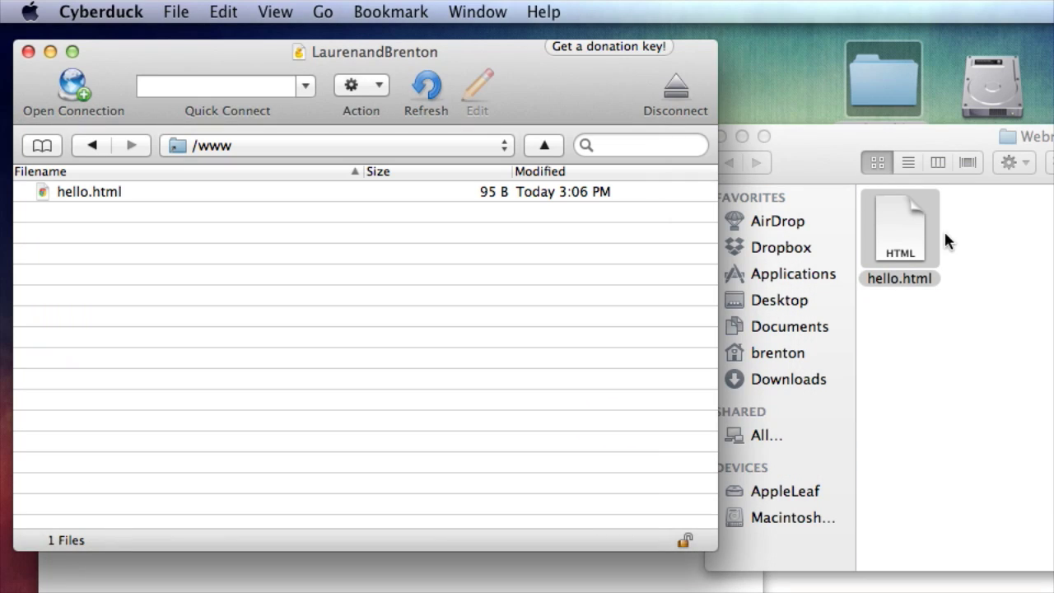
{"action": "left_click", "coordinate": [877, 236]}
{"action": "left_click_drag", "start_coordinate": [887, 244], "coordinate": [218, 254]}
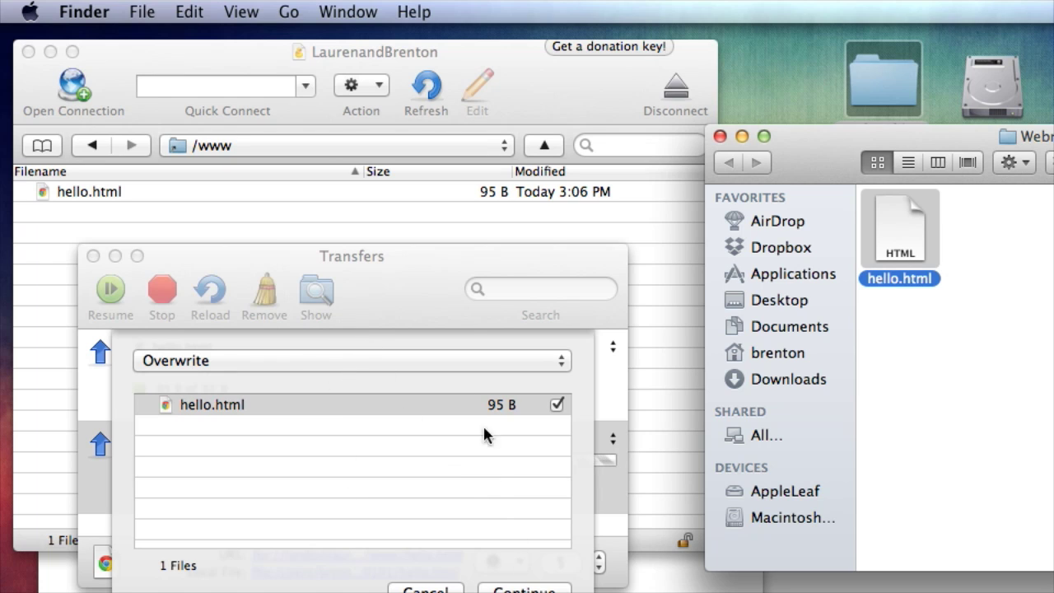
{"action": "left_click", "coordinate": [544, 586]}
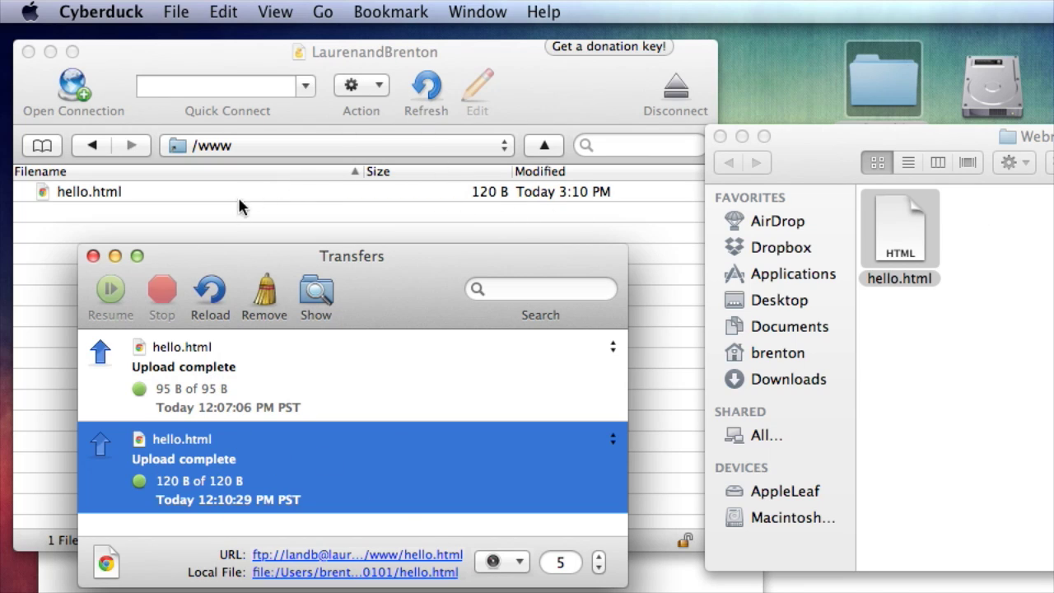
{"action": "left_click", "coordinate": [157, 213]}
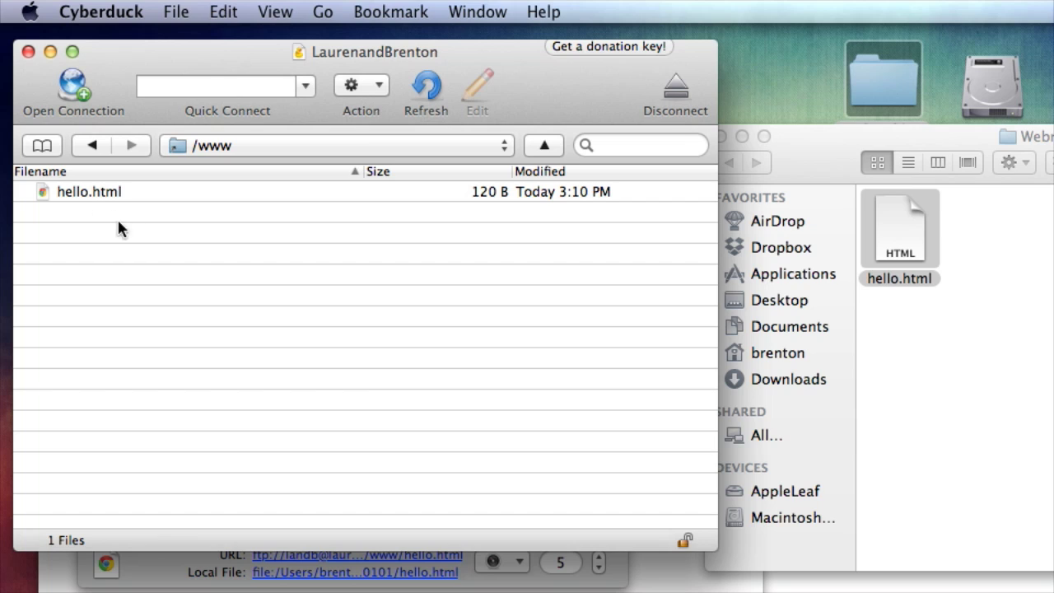
Reload the live hello.html page, which now reads 'hello this is a local change!!'
{"action": "left_click", "coordinate": [576, 568]}
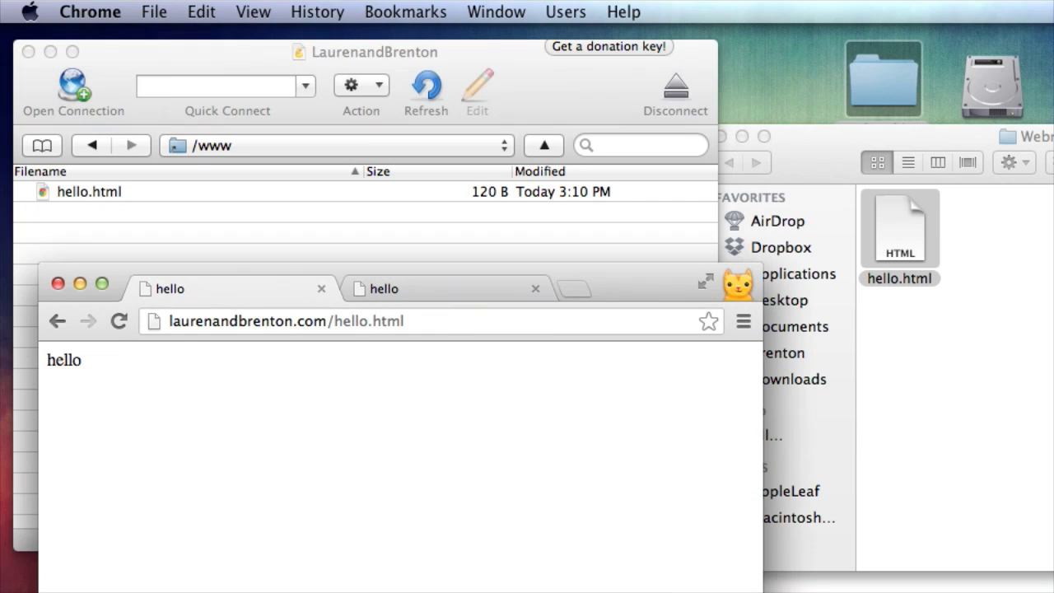
{"action": "left_click", "coordinate": [643, 284]}
{"action": "left_click_drag", "start_coordinate": [643, 284], "coordinate": [660, 219]}
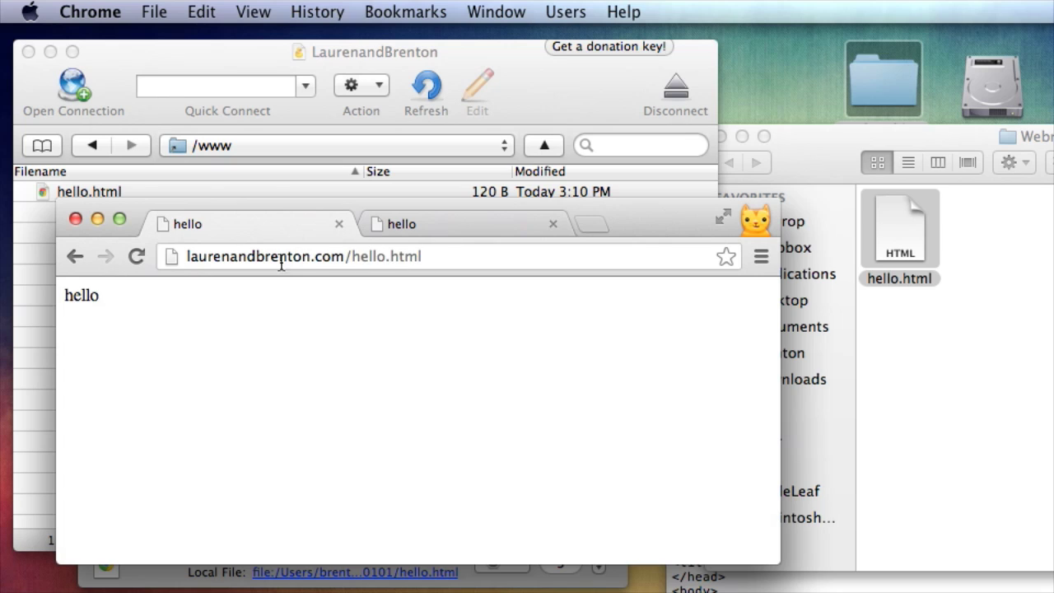
{"action": "left_click", "coordinate": [137, 257]}
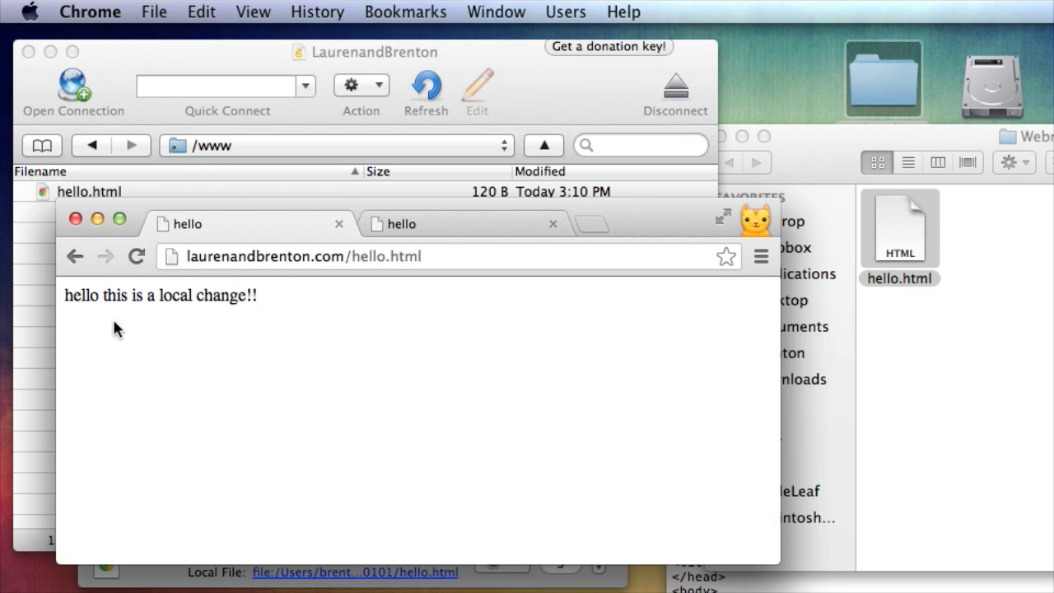
{"action": "left_click_drag", "start_coordinate": [100, 303], "coordinate": [261, 293]}
{"action": "left_click", "coordinate": [268, 295]}
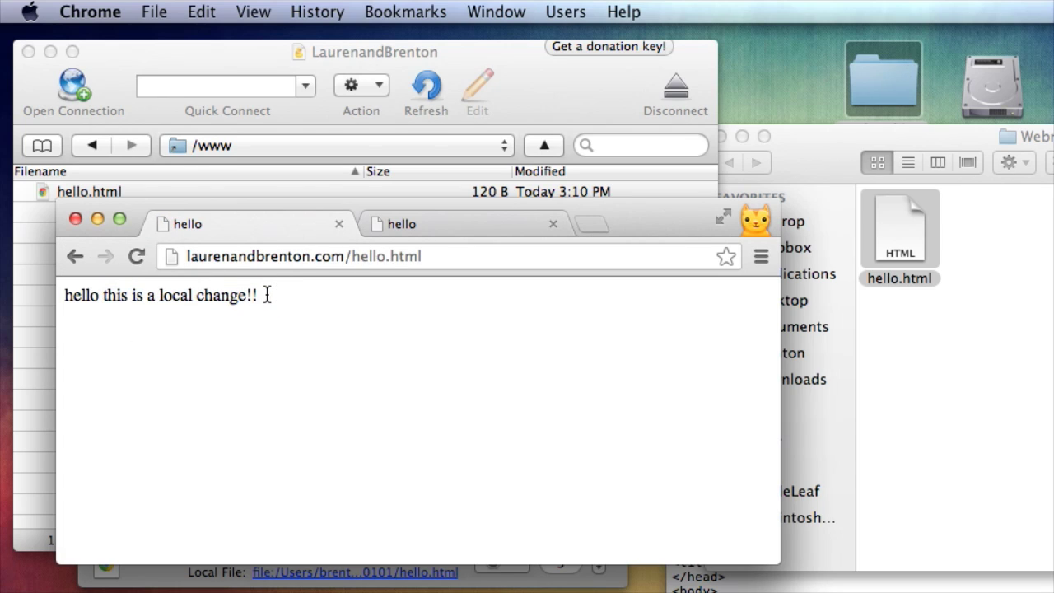